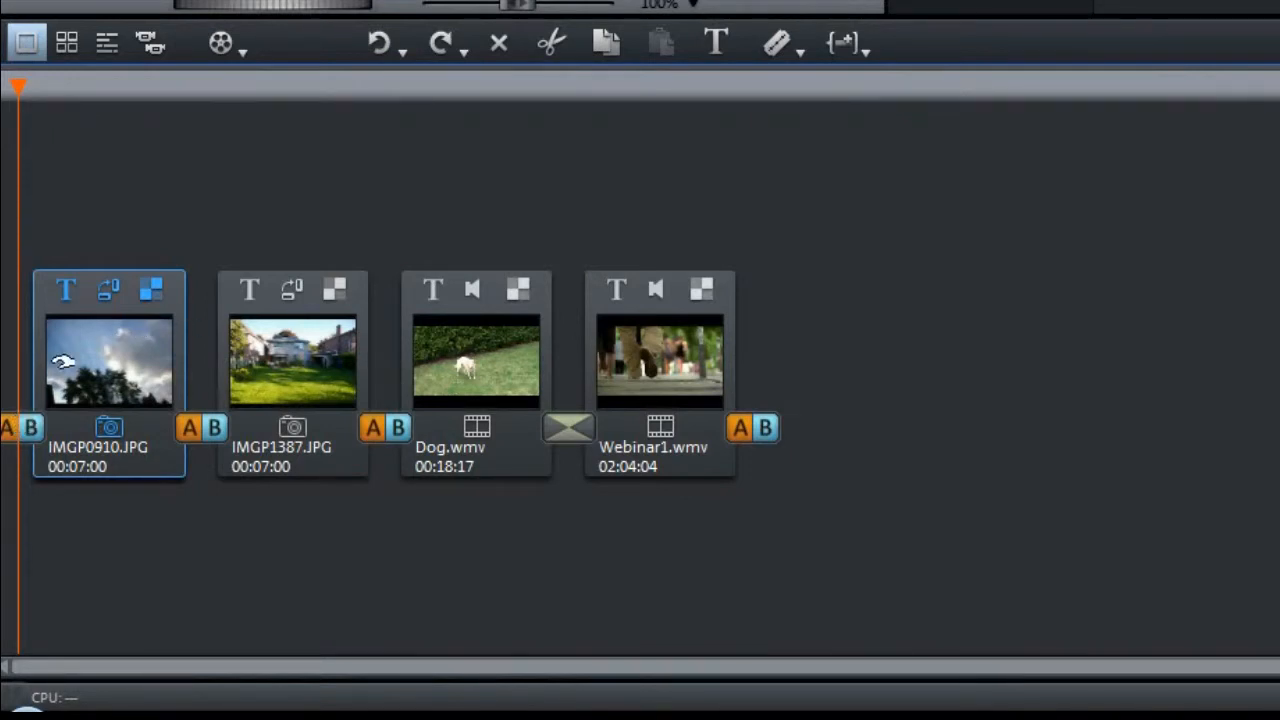
Apply a Fade in to the start of IMGP0910.JPG and a Crossfade between IMGP0910.JPG and IMGP1387.JPG.
left_click(30, 428)
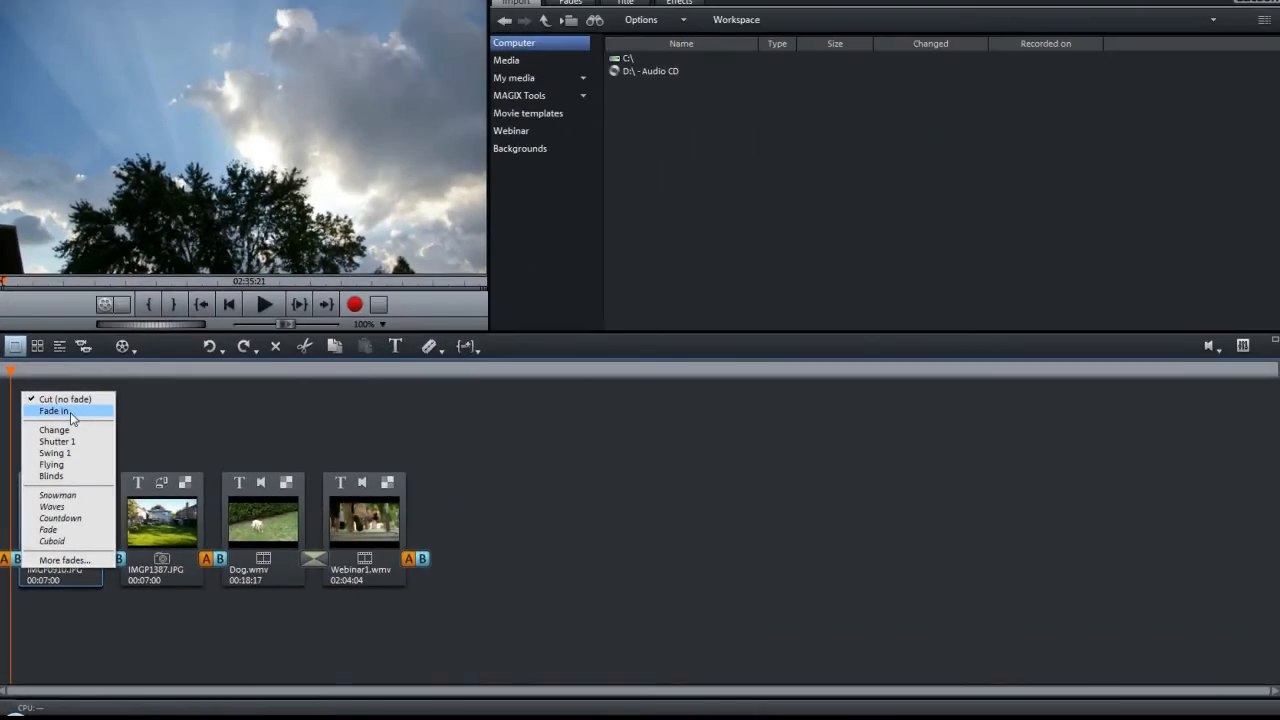
left_click(56, 411)
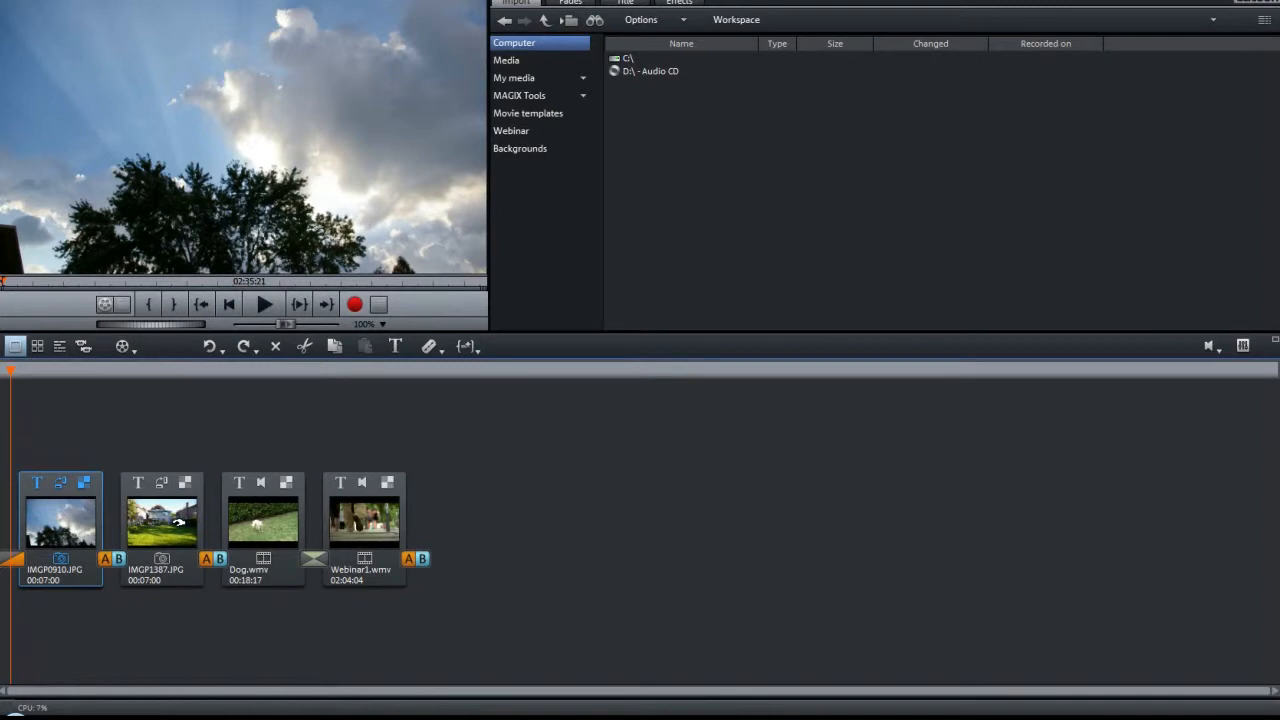
left_click(120, 563)
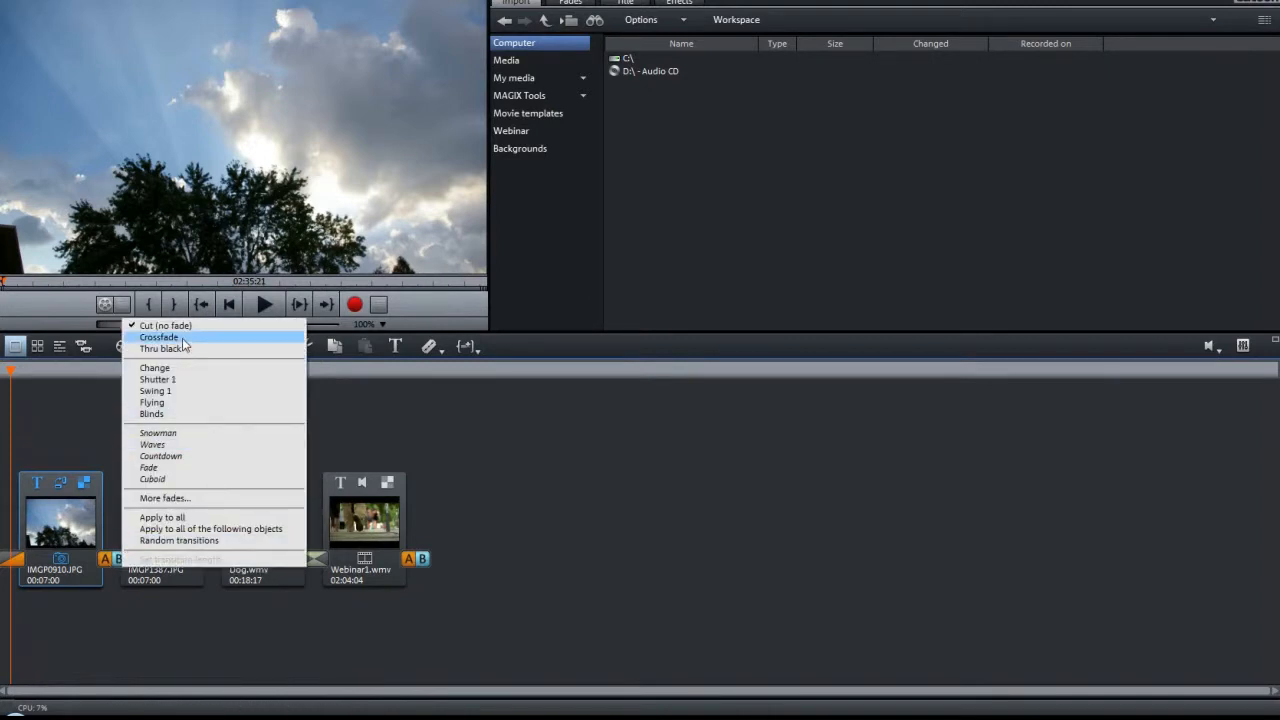
left_click(183, 340)
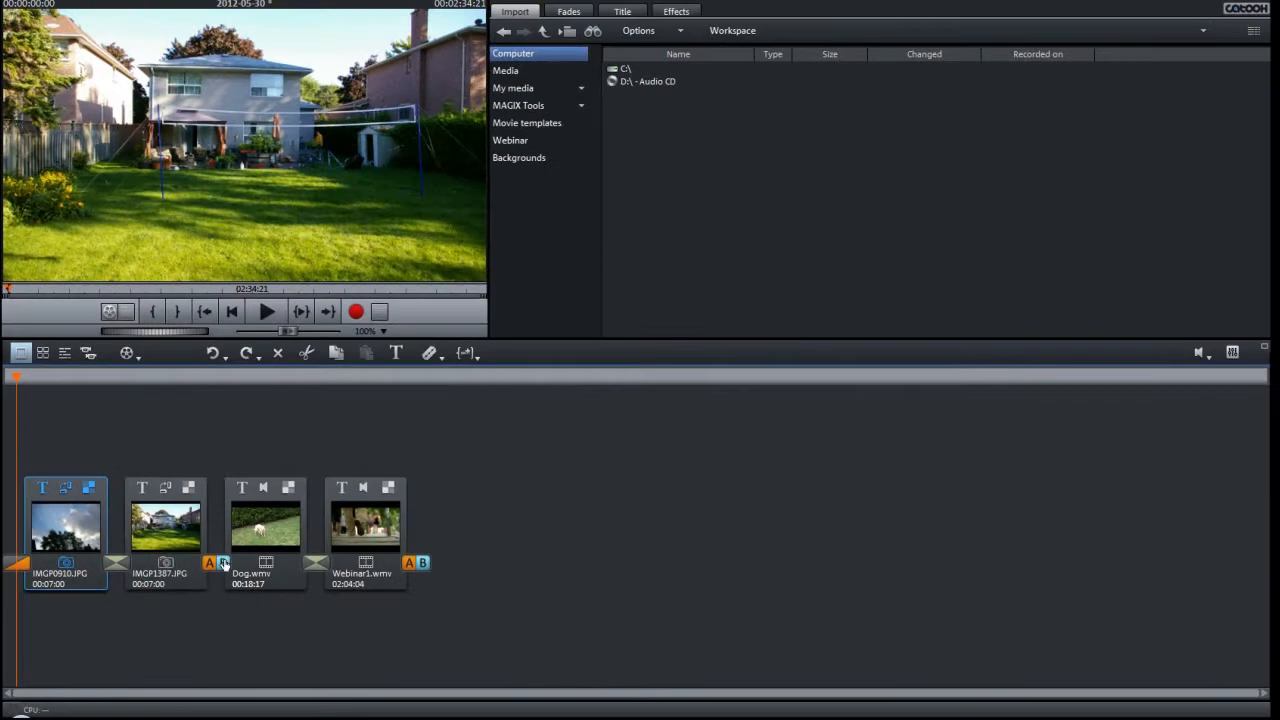
Try the Flying and Shutter 1 transitions between IMGP1387.JPG and Dog.wmv.
left_click(215, 566)
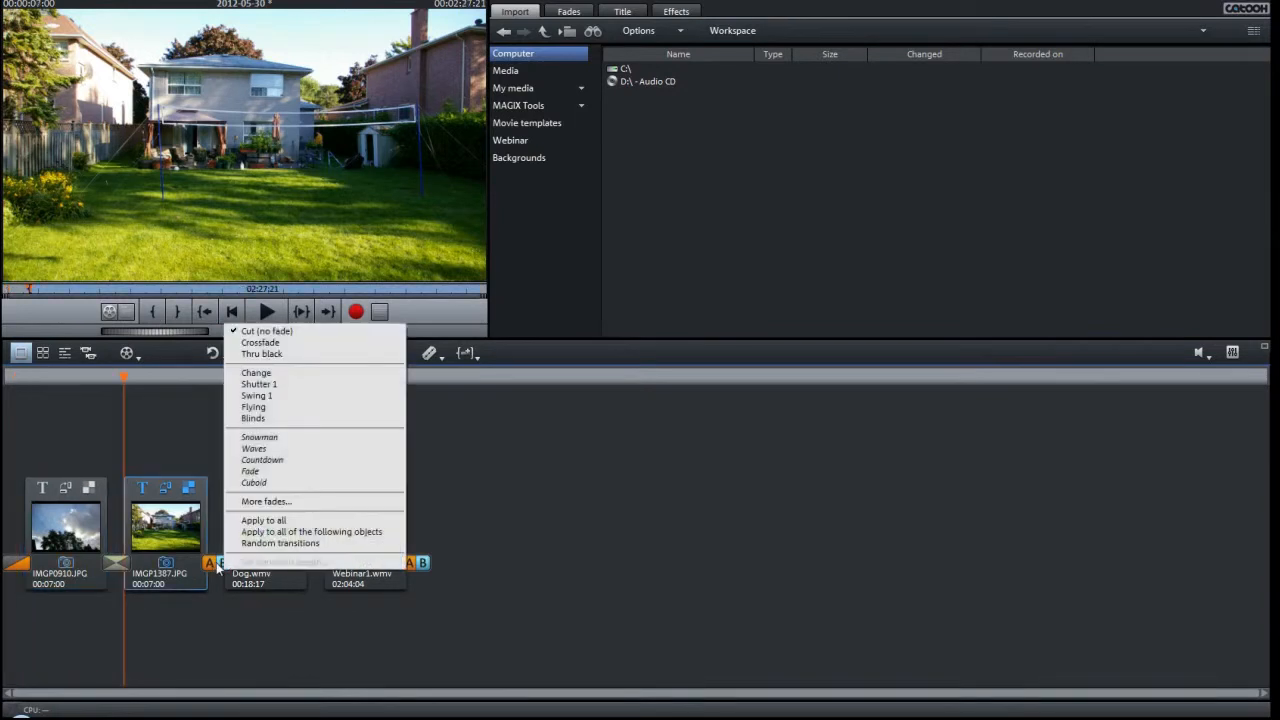
left_click(265, 409)
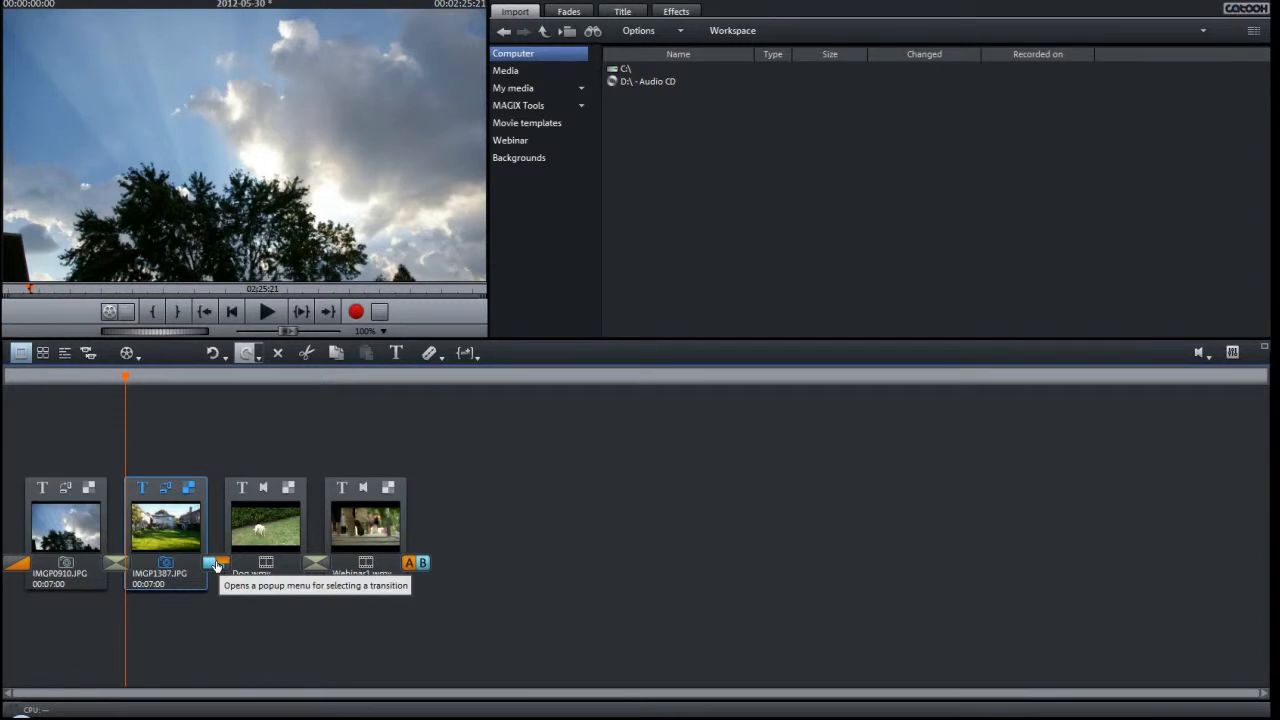
left_click(216, 566)
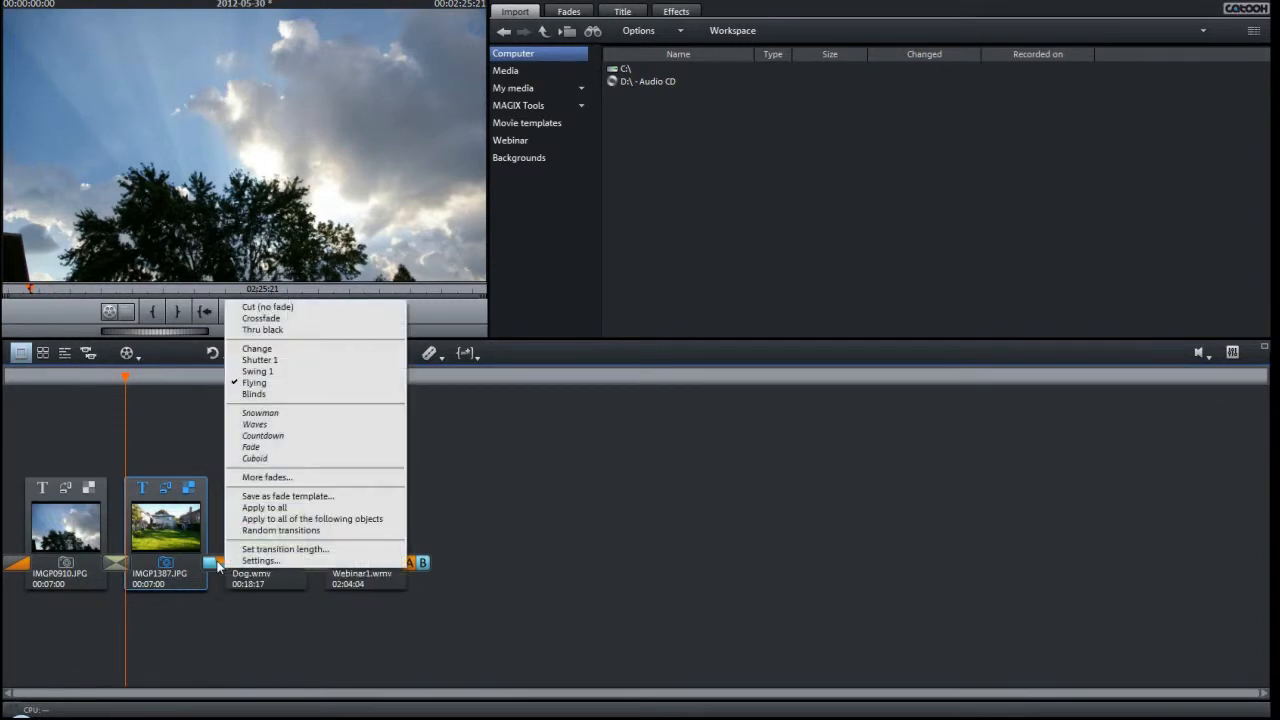
left_click(268, 358)
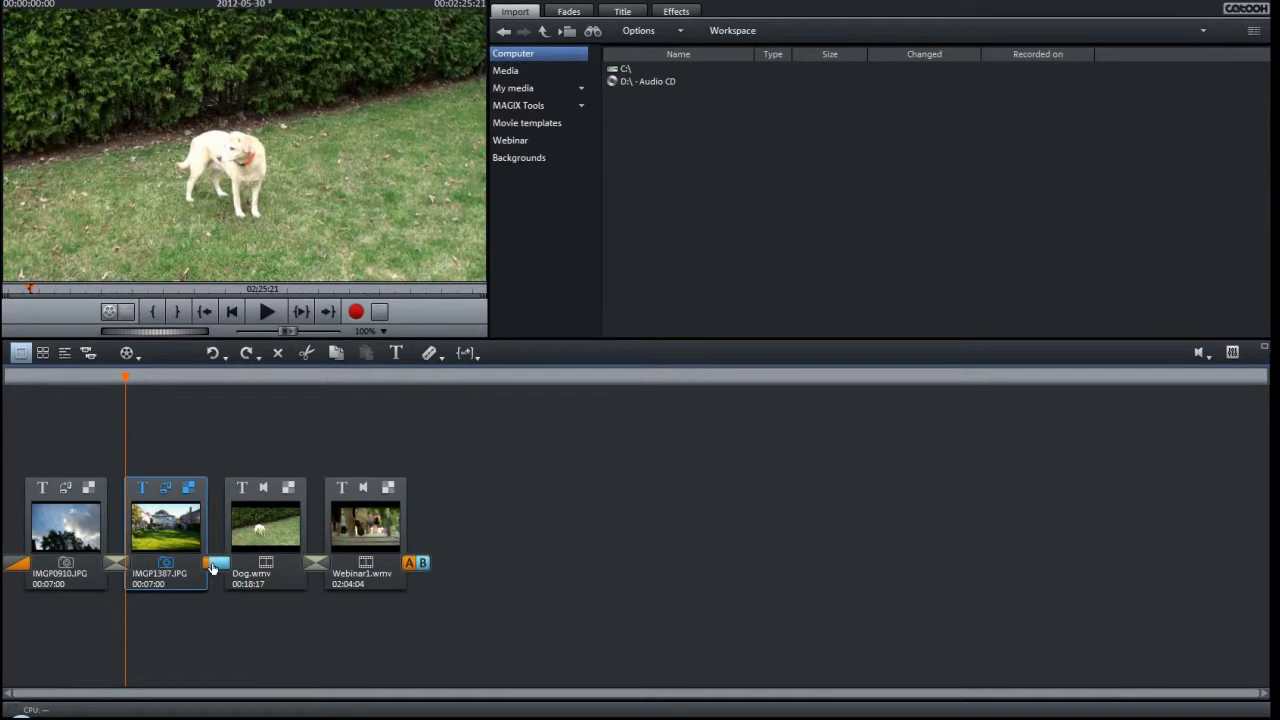
Reset the transitions between all four clips to Cut (no fade).
right_click(212, 568)
left_click(250, 318)
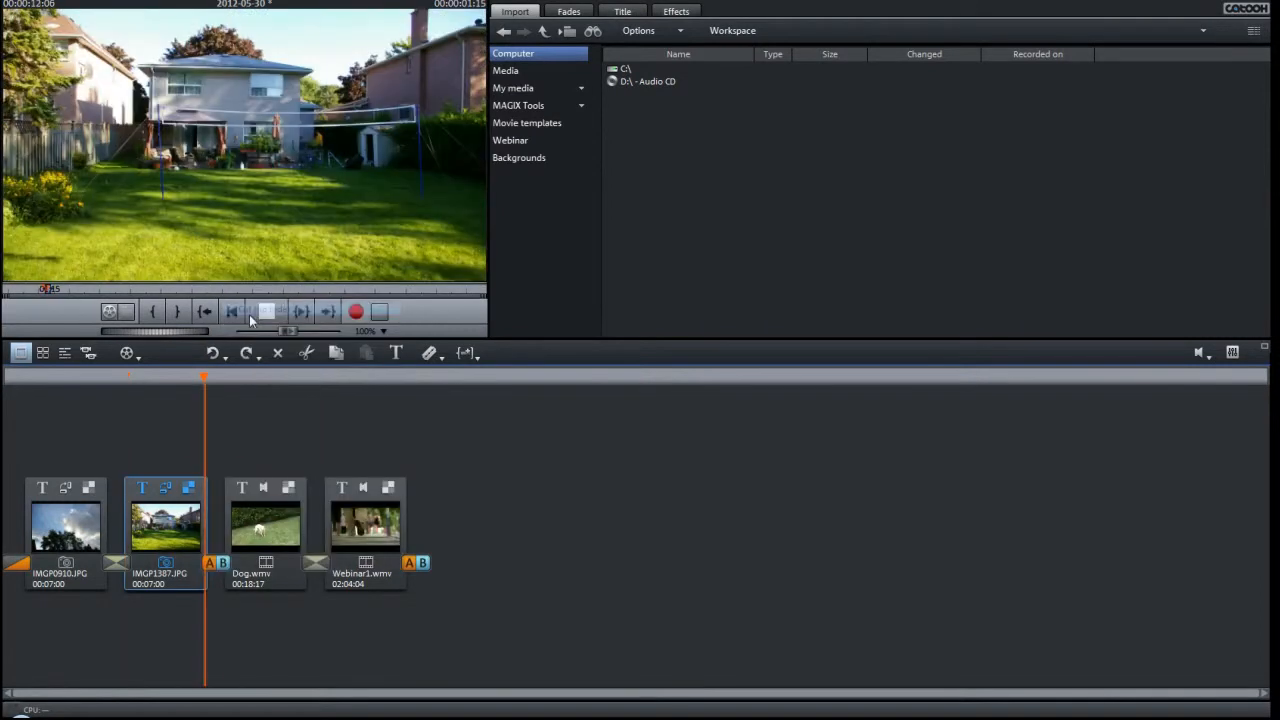
right_click(117, 565)
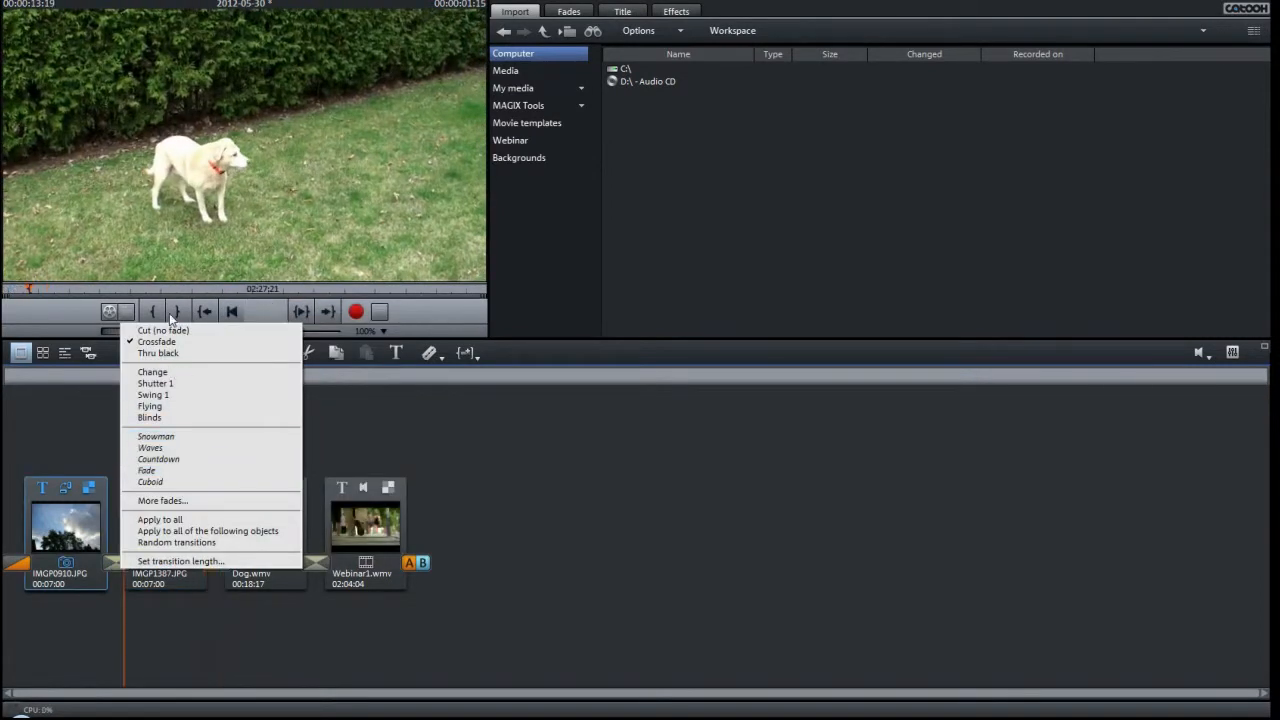
left_click(170, 330)
right_click(316, 575)
left_click(352, 336)
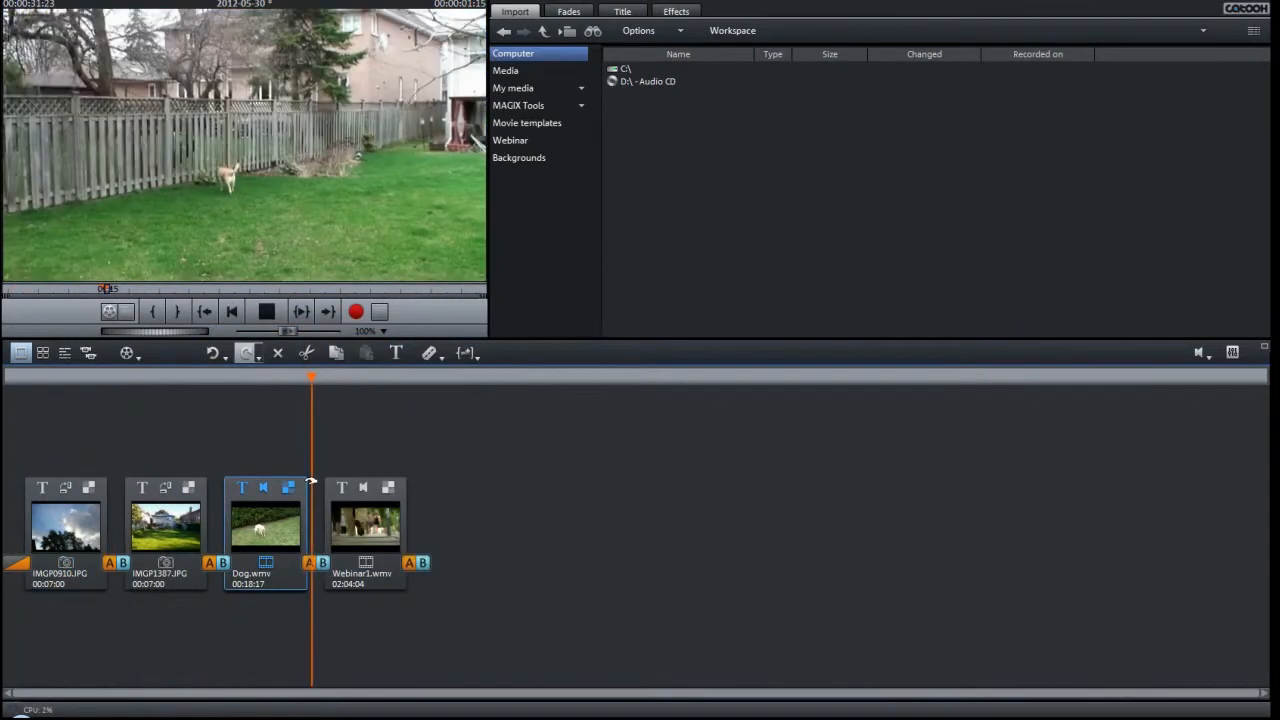
Switch the project to timeline mode and set the playback range to start at the beginning of the movie.
left_click_drag(103, 378, 16, 378)
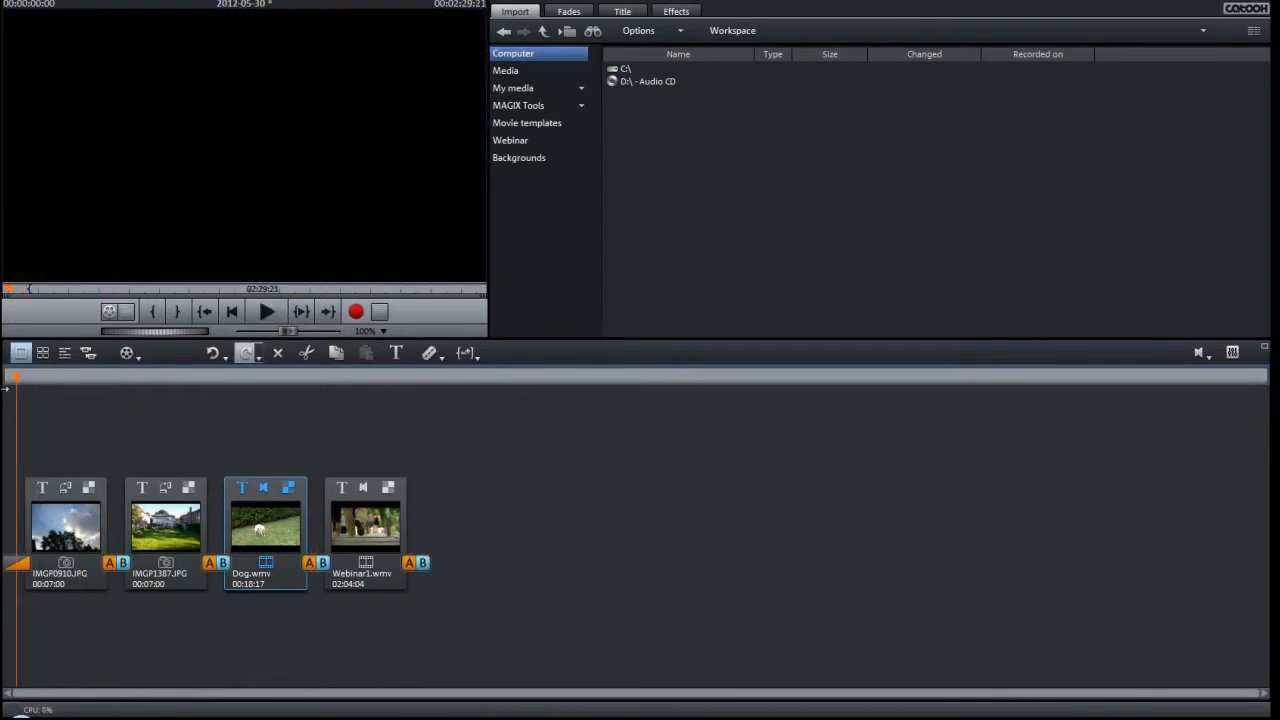
left_click(65, 353)
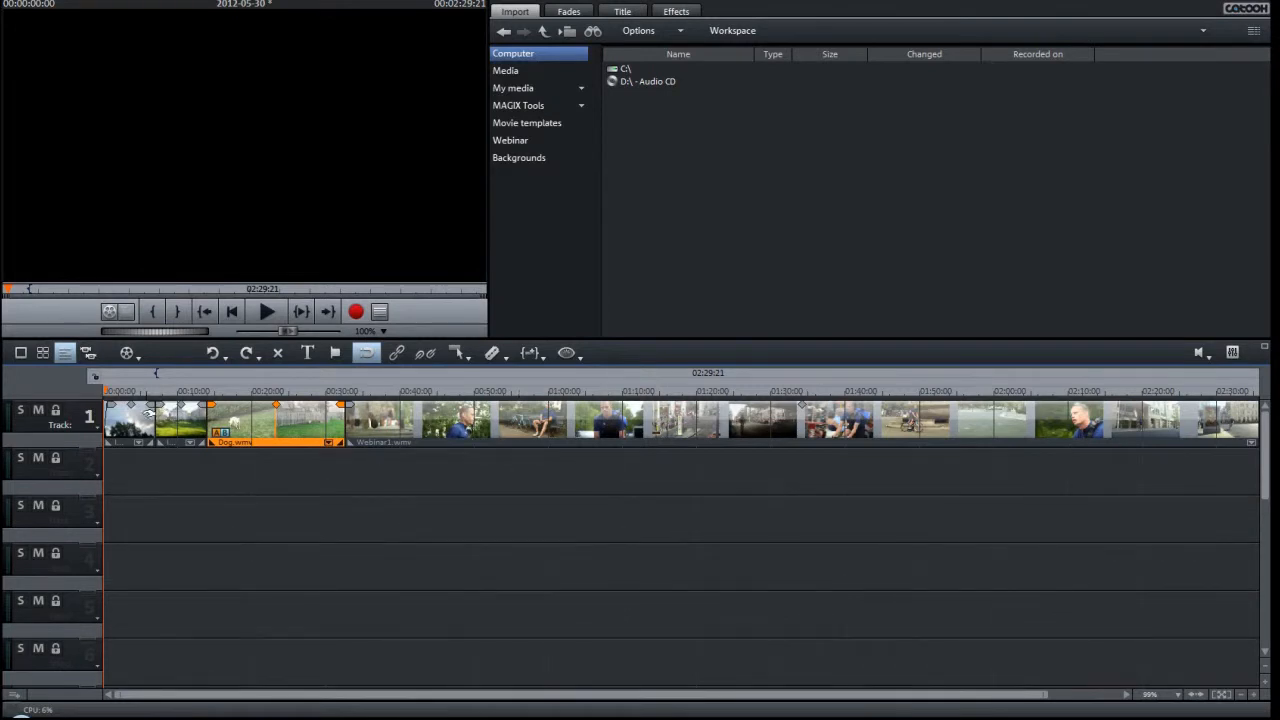
left_click(137, 422)
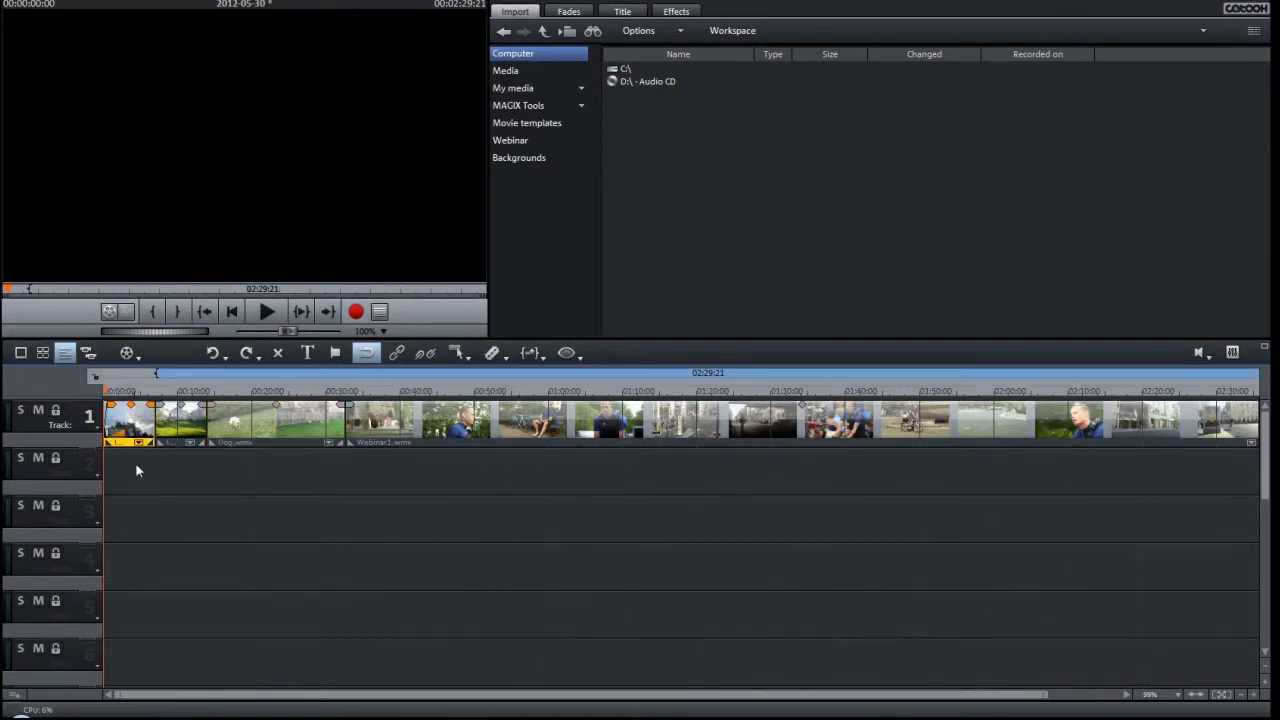
left_click(170, 421)
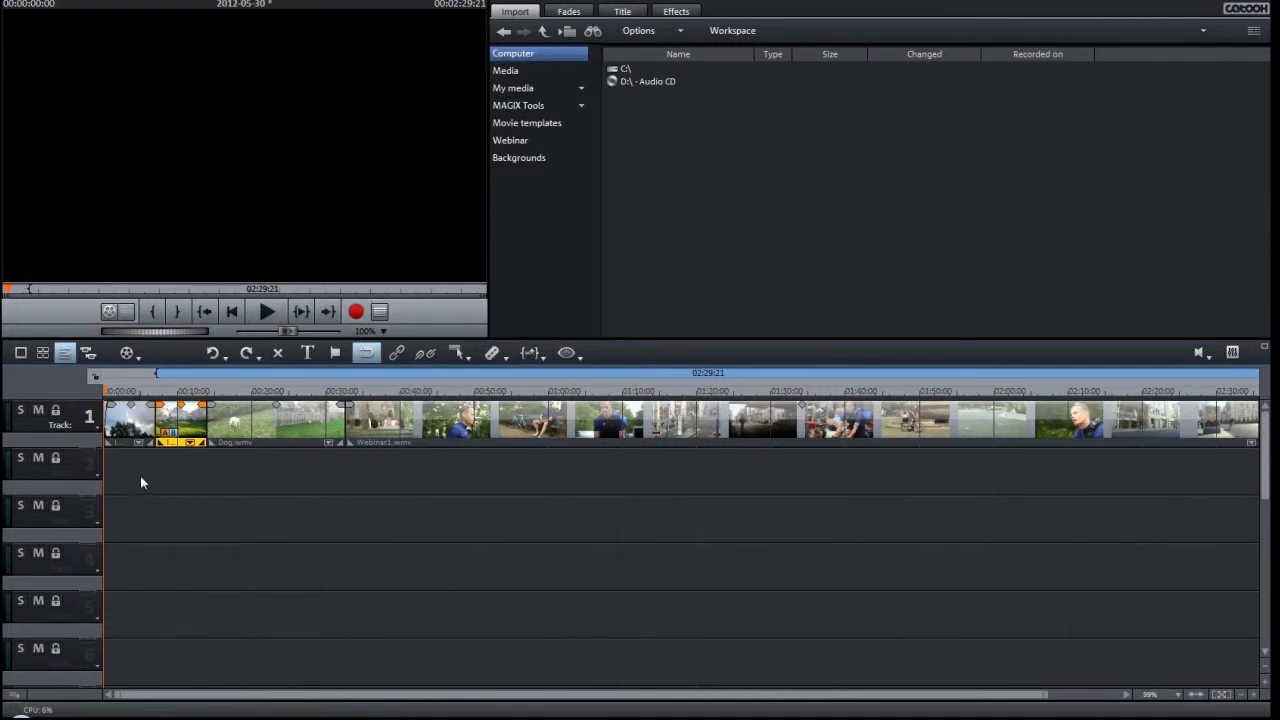
left_click(156, 391)
left_click_drag(156, 389, 96, 375)
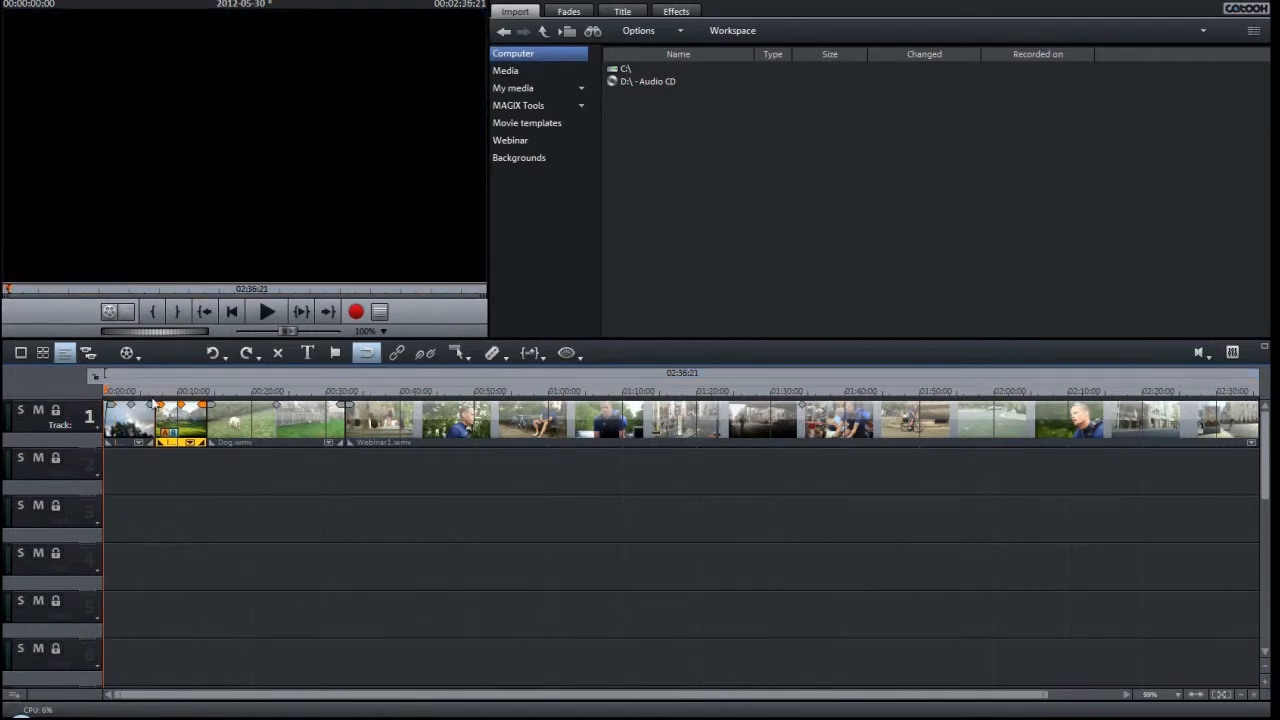
Place the playhead at the start of IMGP1387.JPG and enlarge the timeline and its tracks around the photo clips.
left_click(157, 398)
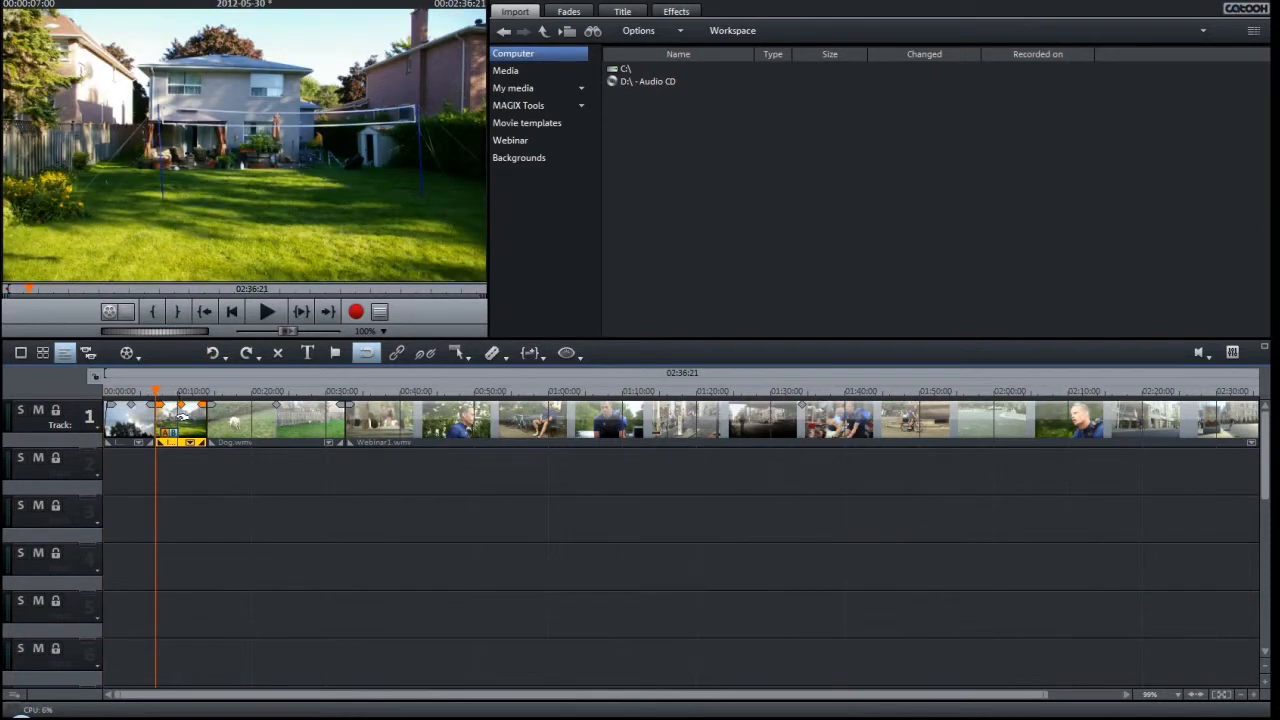
left_click(1254, 694)
left_click(1254, 694)
left_click(1254, 694)
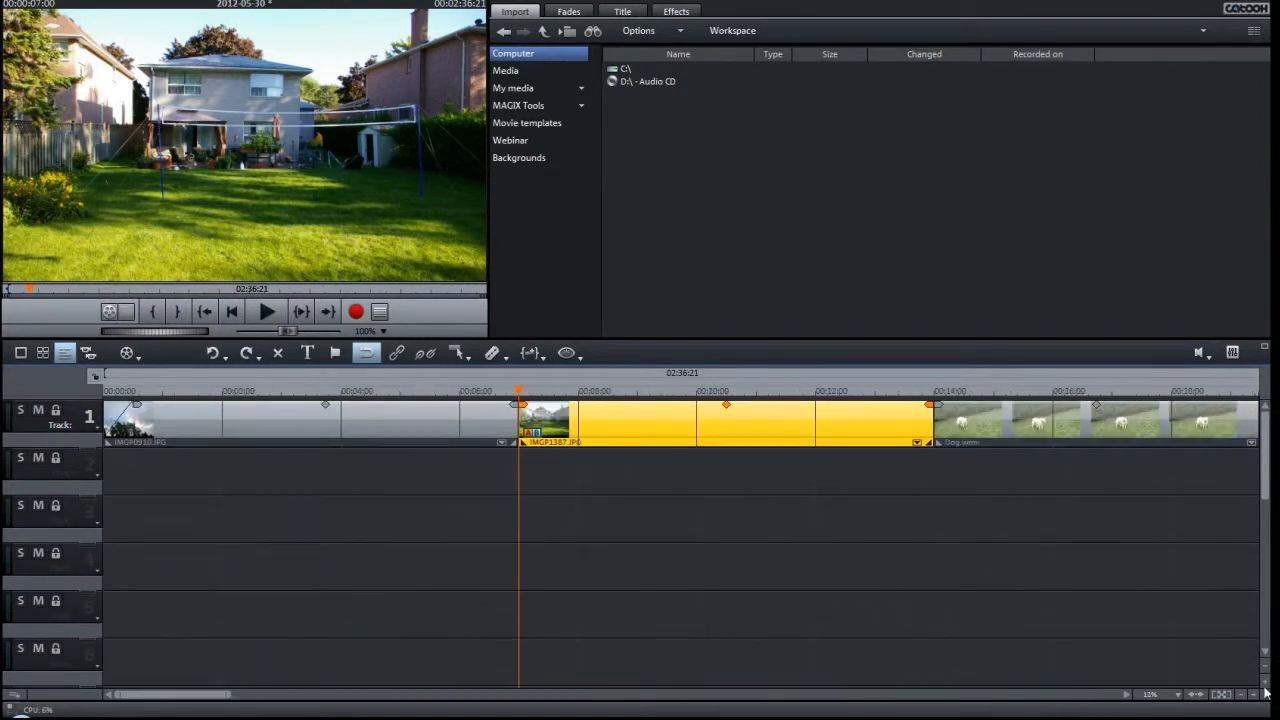
left_click(1265, 686)
left_click(1265, 686)
left_click(1265, 686)
left_click(1265, 686)
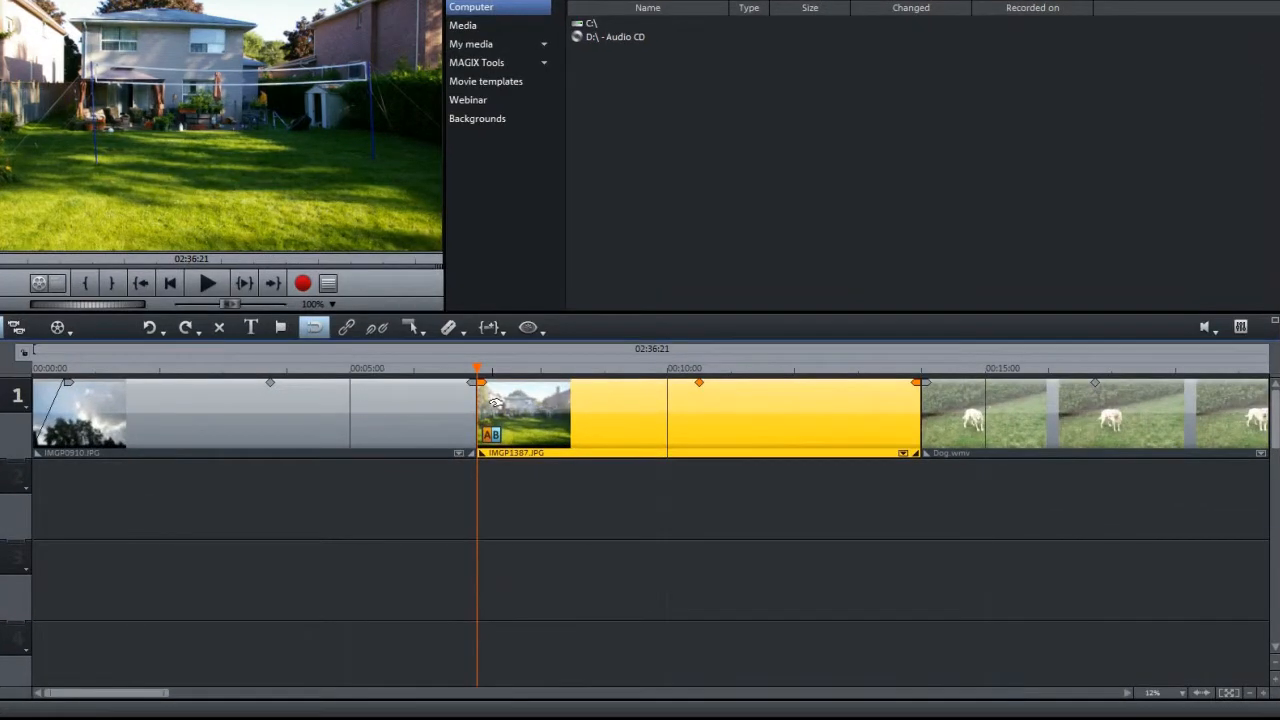
Preview the Alpha magic fade and apply a 5 s Jumping dot transition from 3D morph between IMGP0910.JPG and IMGP1387.JPG.
left_click(407, 421)
left_click(498, 412)
left_click(455, 414)
left_click(610, 420)
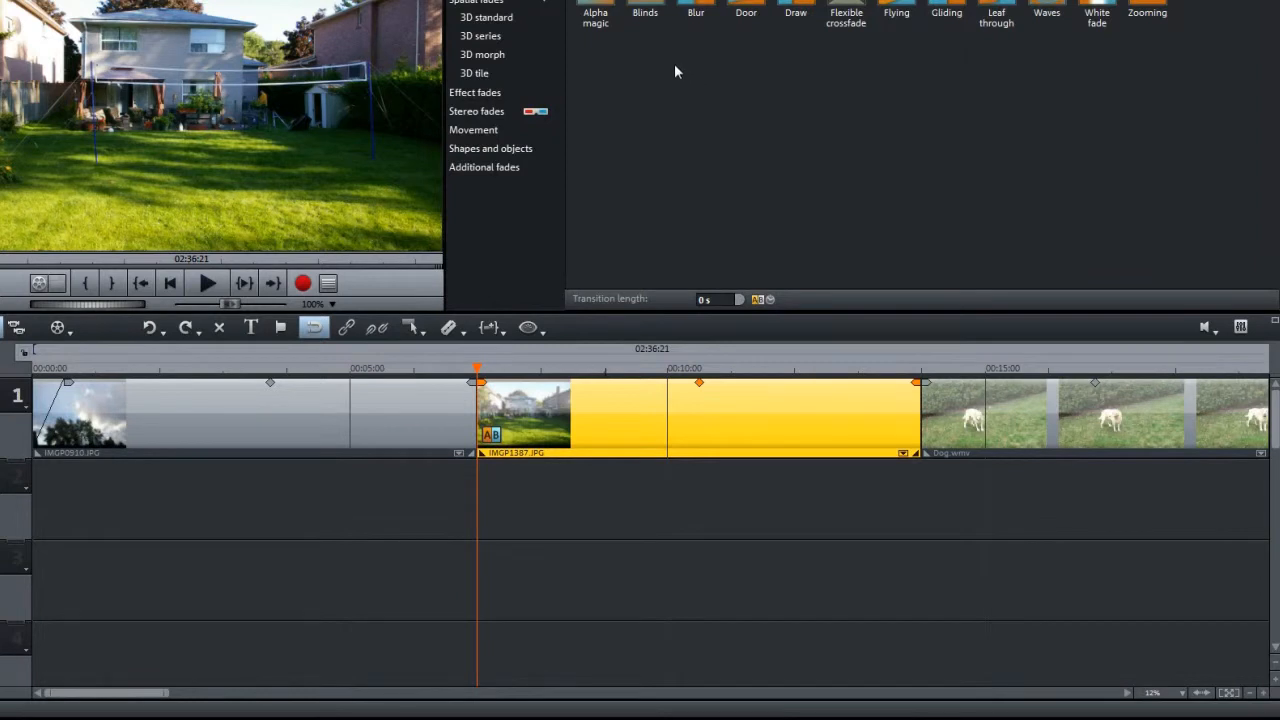
left_click(597, 10)
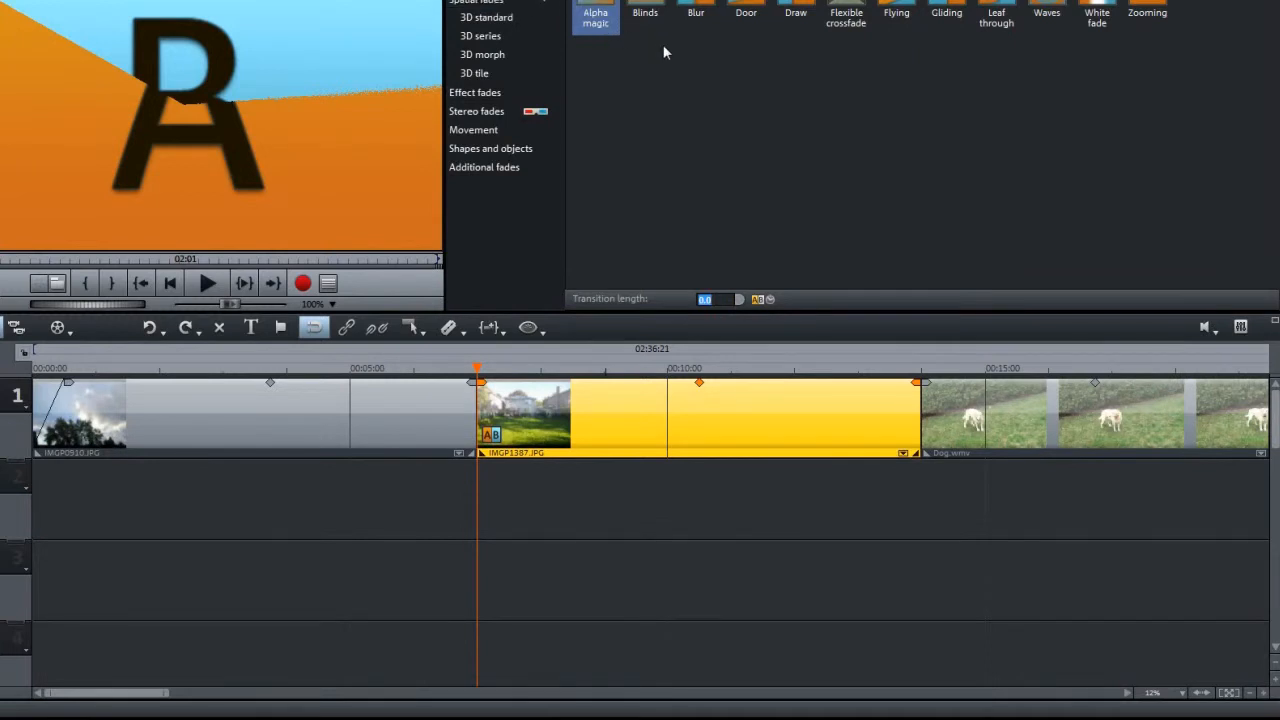
left_click(485, 56)
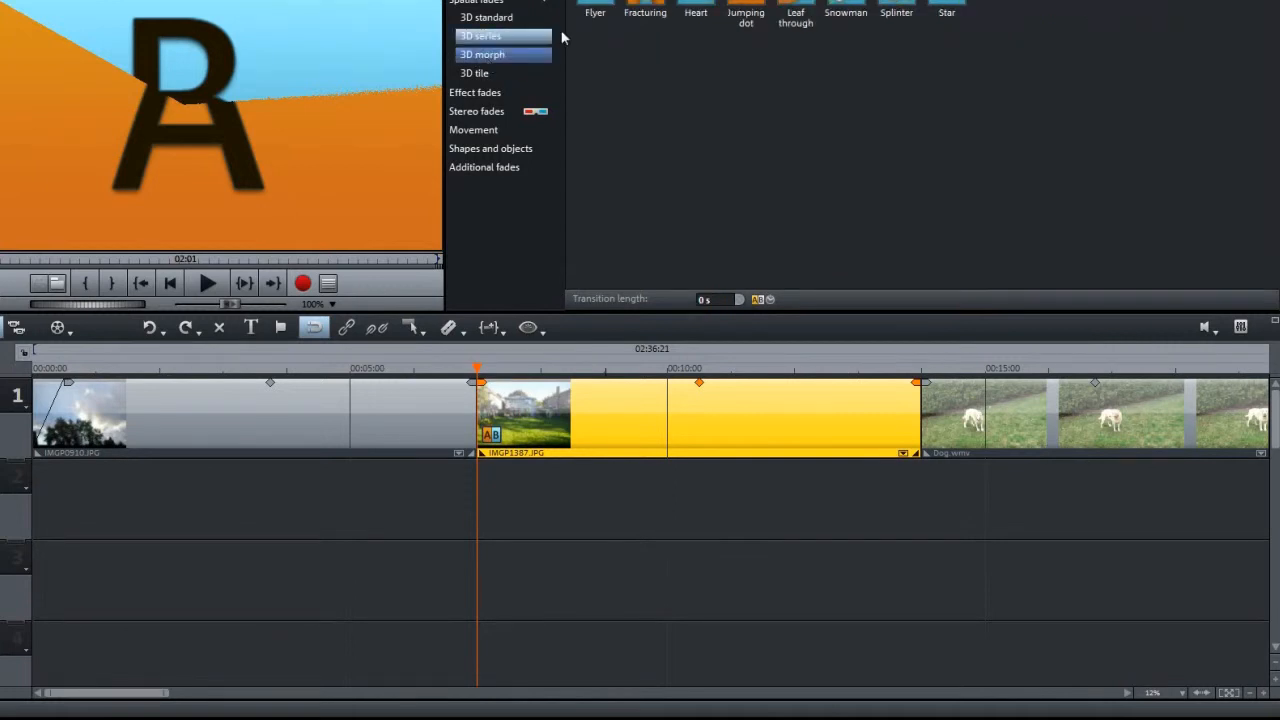
left_click_drag(745, 12, 410, 452)
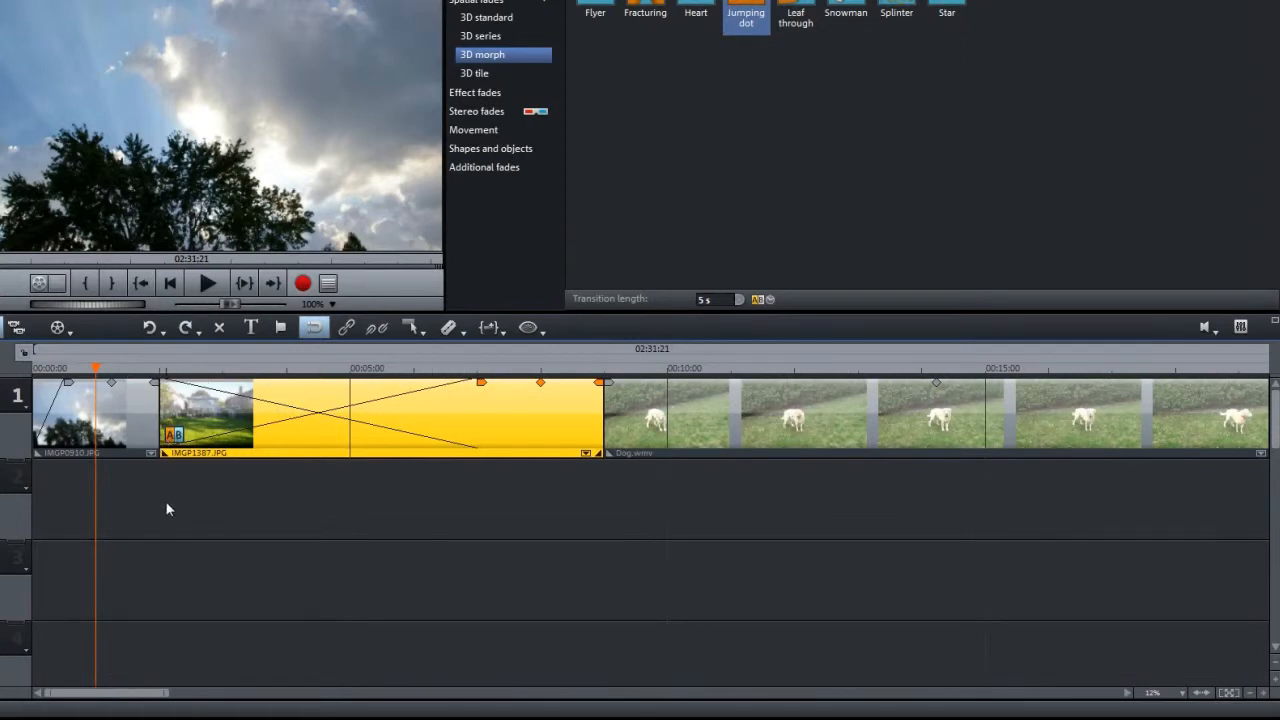
Scrub through the Jumping dot transition between the two photos to preview it.
left_click(63, 420)
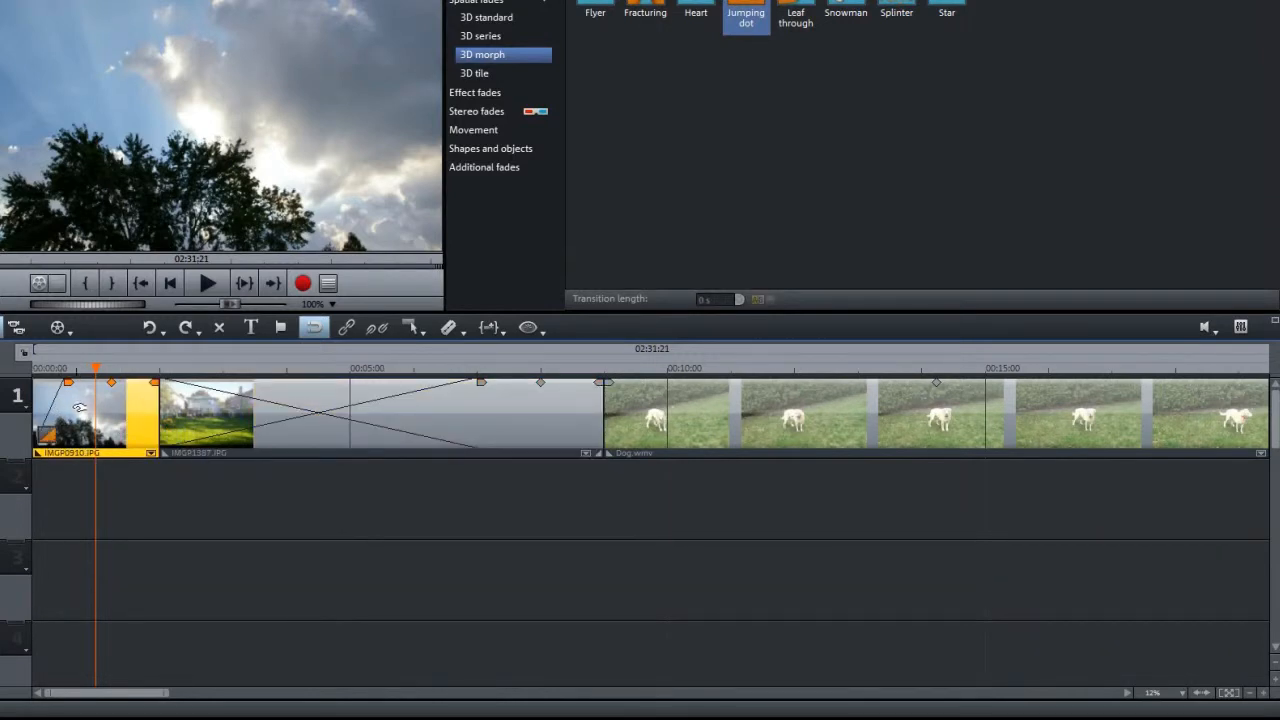
left_click(349, 429)
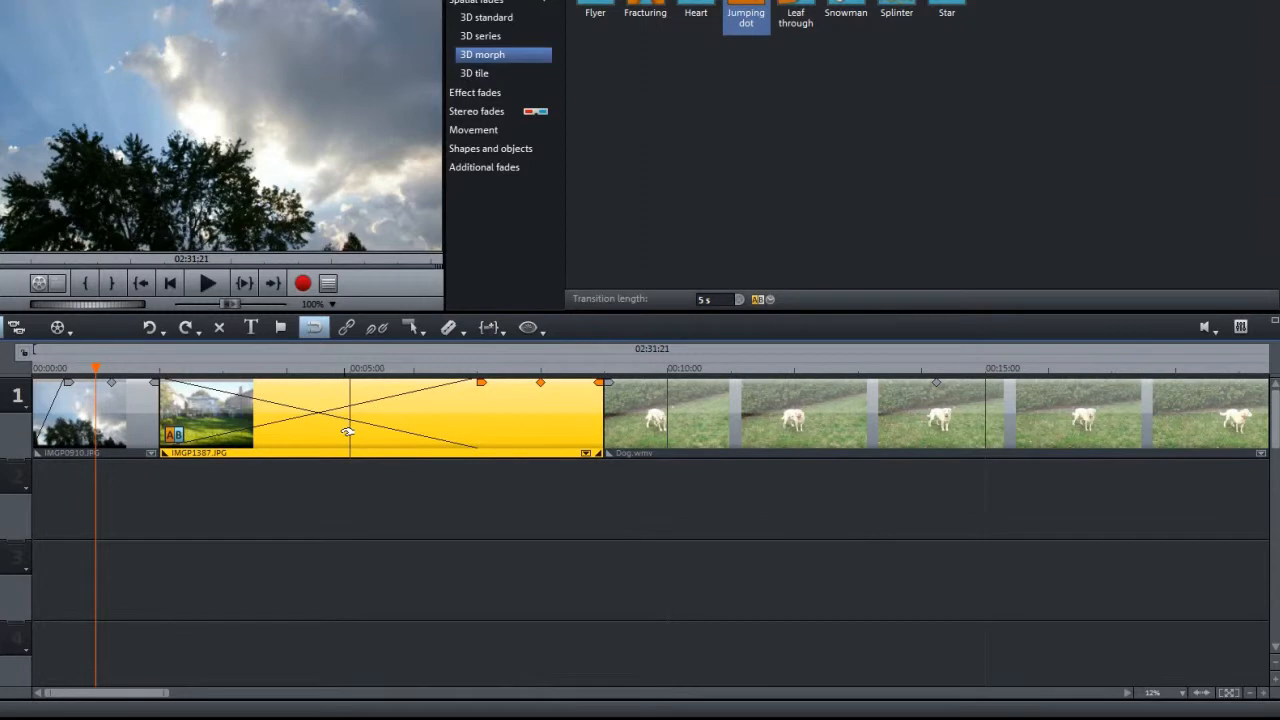
left_click(159, 371)
left_click_drag(160, 371, 535, 372)
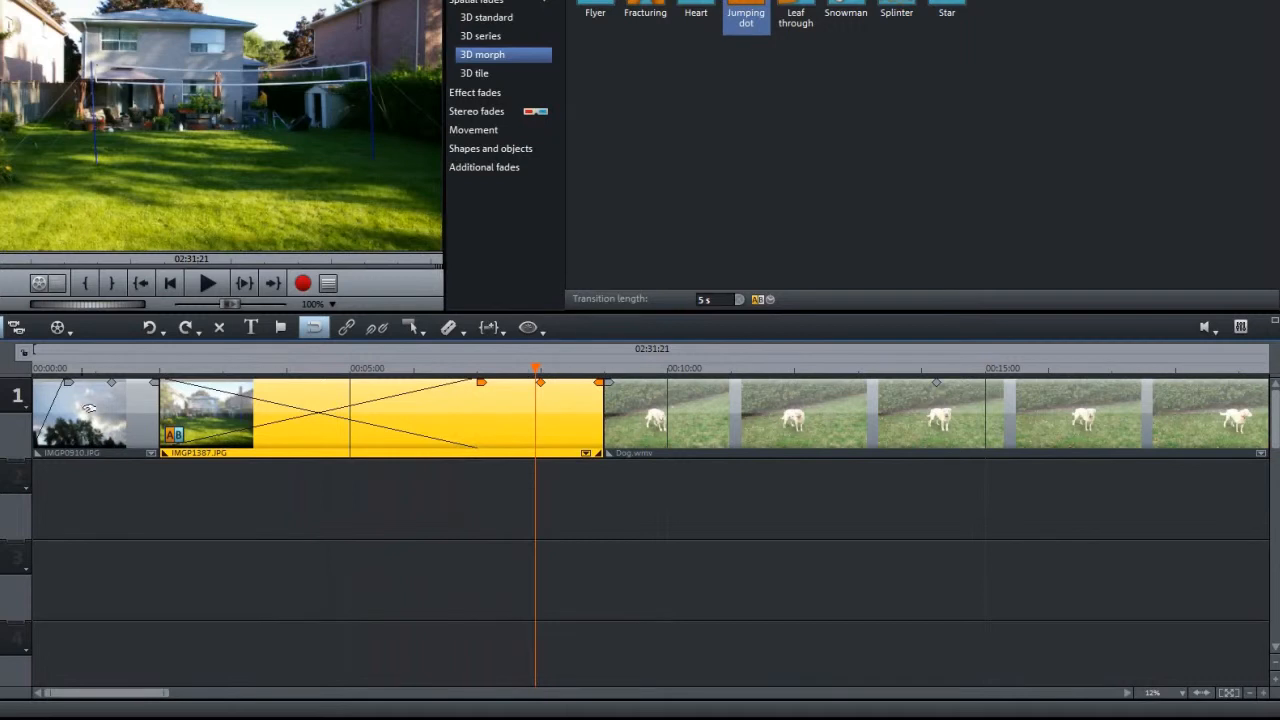
mouse_move(535, 367)
left_mouse_down()
mouse_move(610, 361)
mouse_move(534, 356)
mouse_move(611, 365)
mouse_move(551, 366)
left_mouse_up()
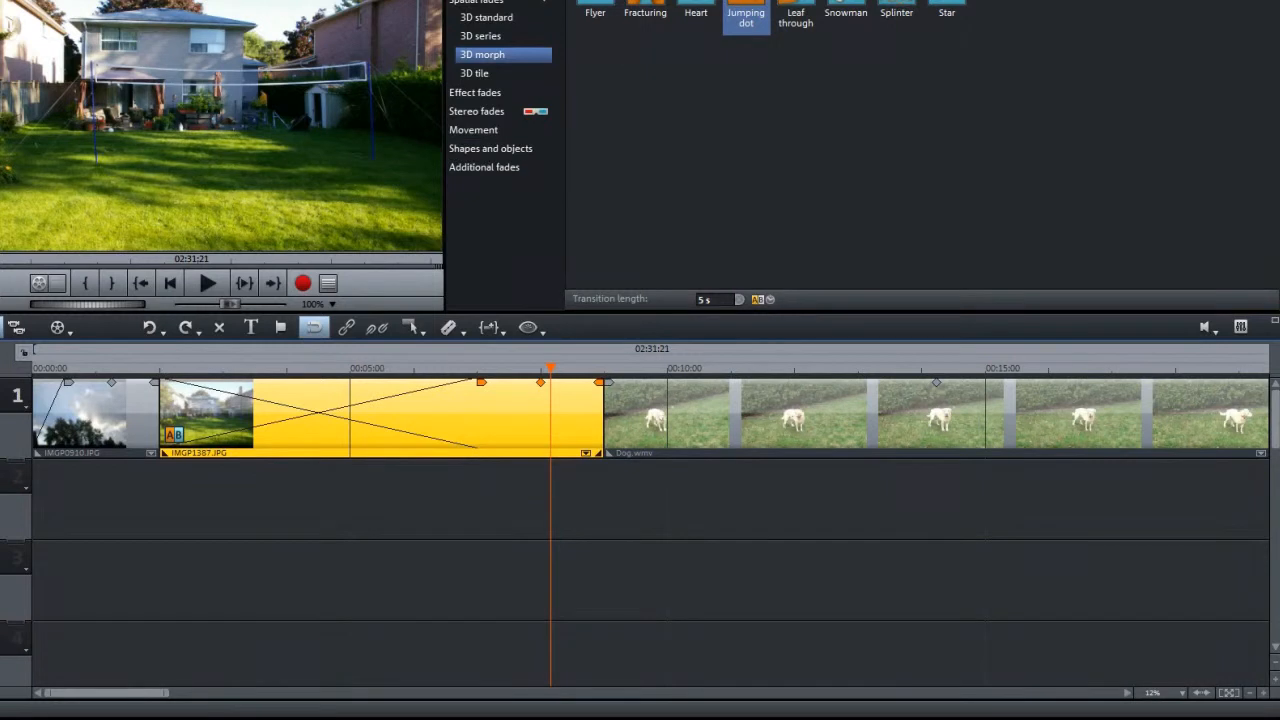
Apply the Leaf through transition between IMGP1387.JPG and Dog.wmv and scrub across it to preview it.
left_click(497, 2)
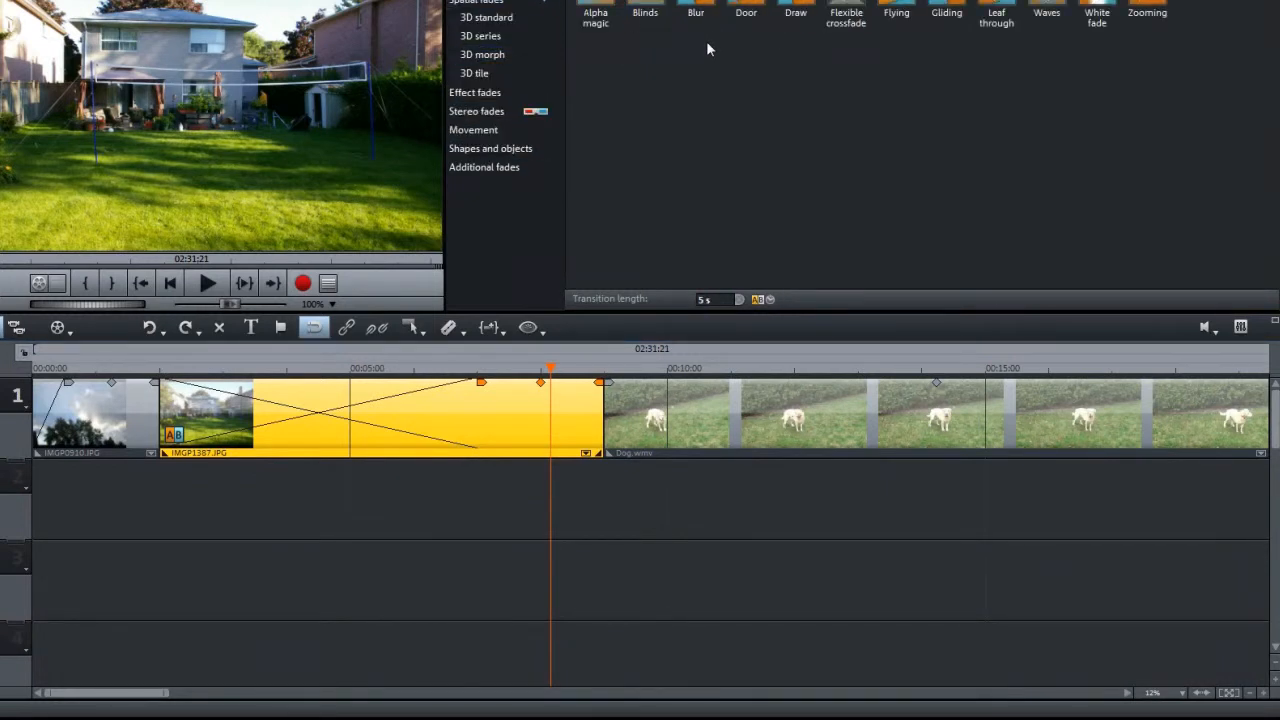
left_click(1004, 8)
left_click_drag(870, 147, 606, 408)
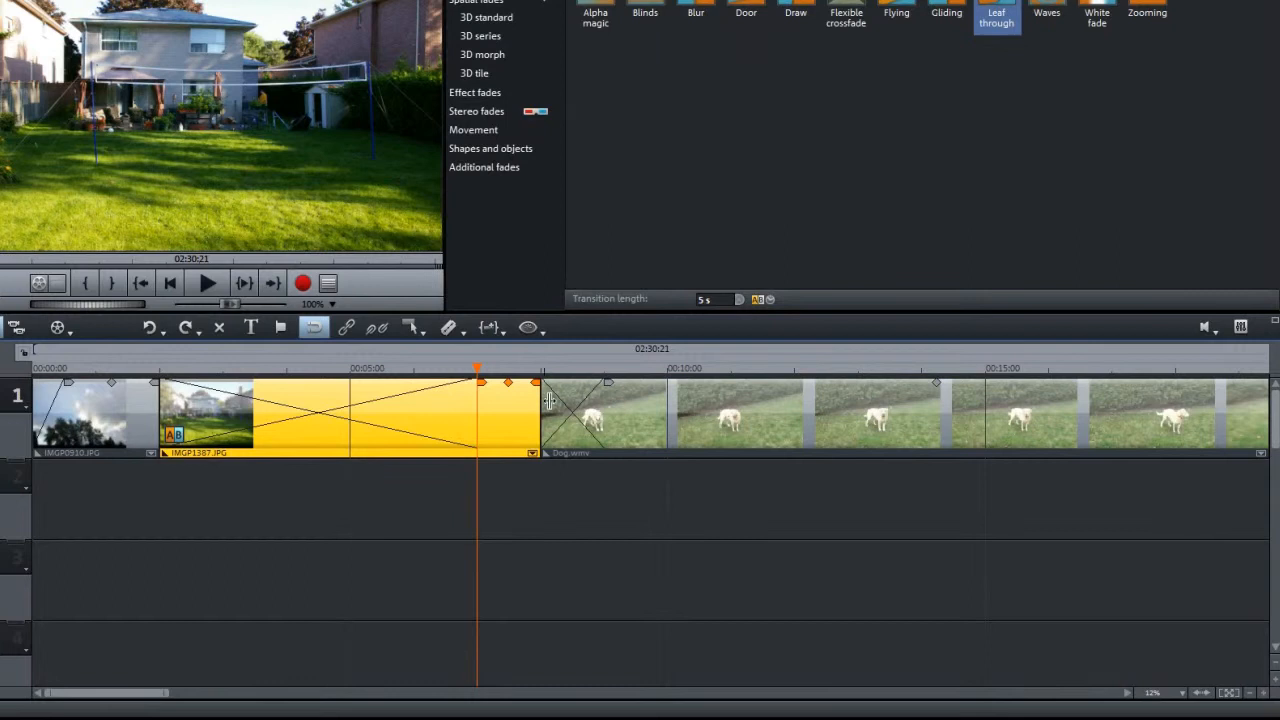
left_click_drag(475, 369, 640, 373)
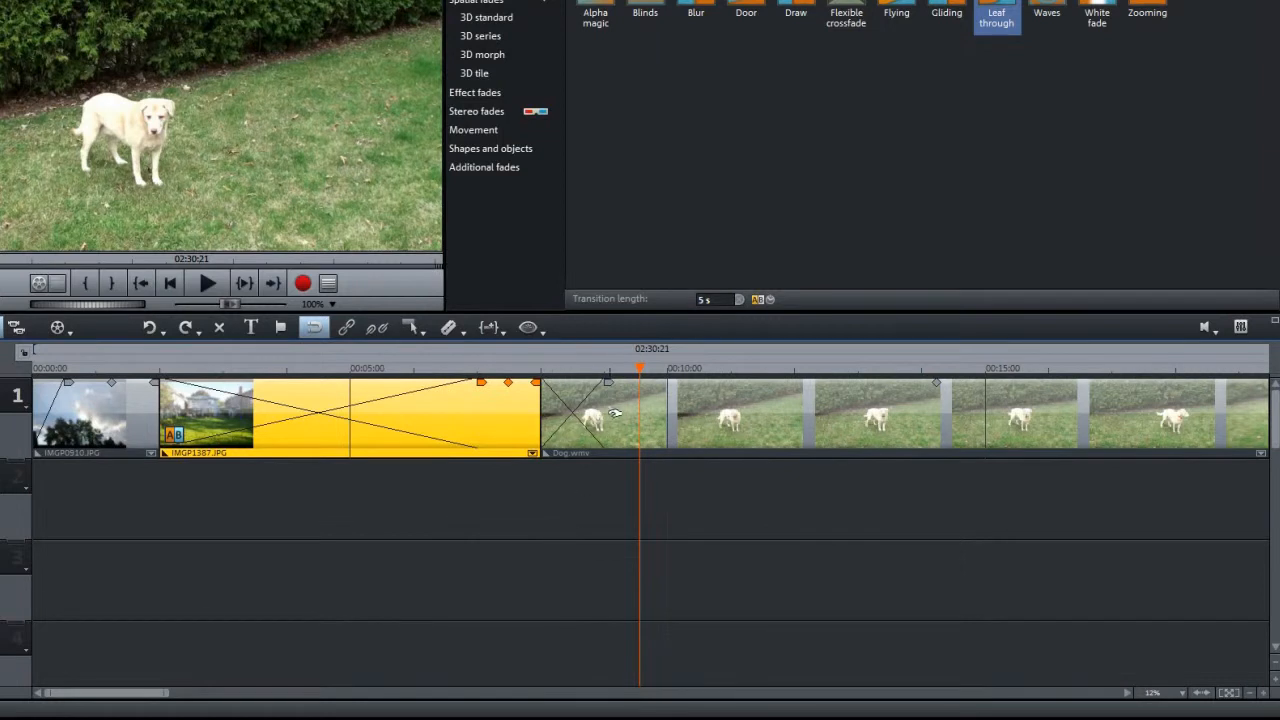
left_click_drag(638, 373, 531, 374)
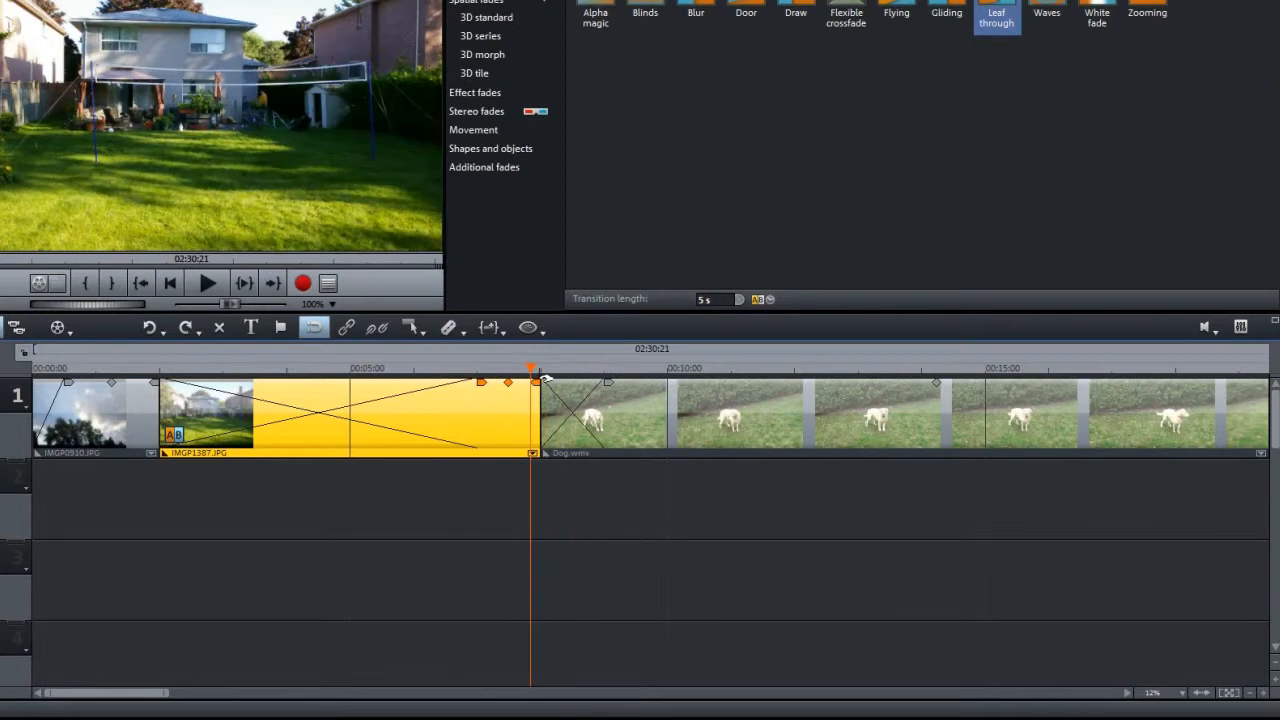
Lengthen the Leaf through transition at the start of Dog.wmv to 3 s.
left_click(606, 382)
left_click_drag(607, 382, 719, 383)
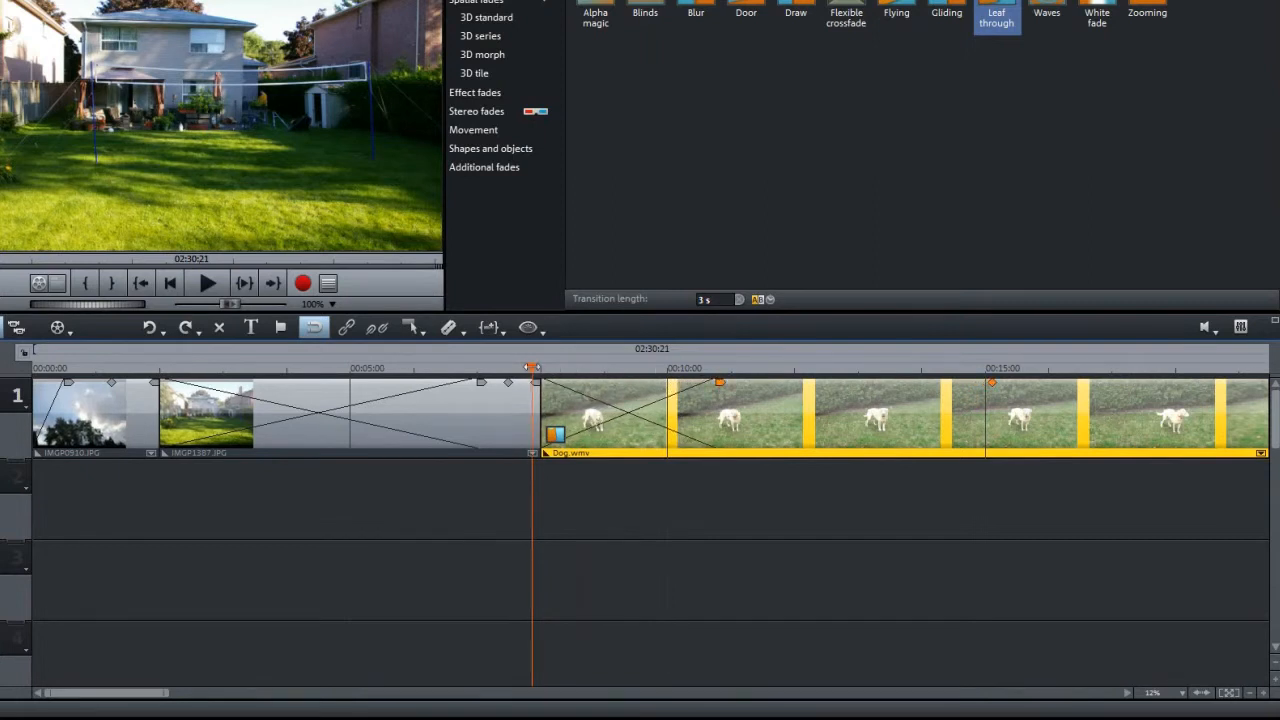
mouse_move(531, 368)
left_mouse_down()
mouse_move(699, 371)
mouse_move(542, 368)
left_mouse_up()
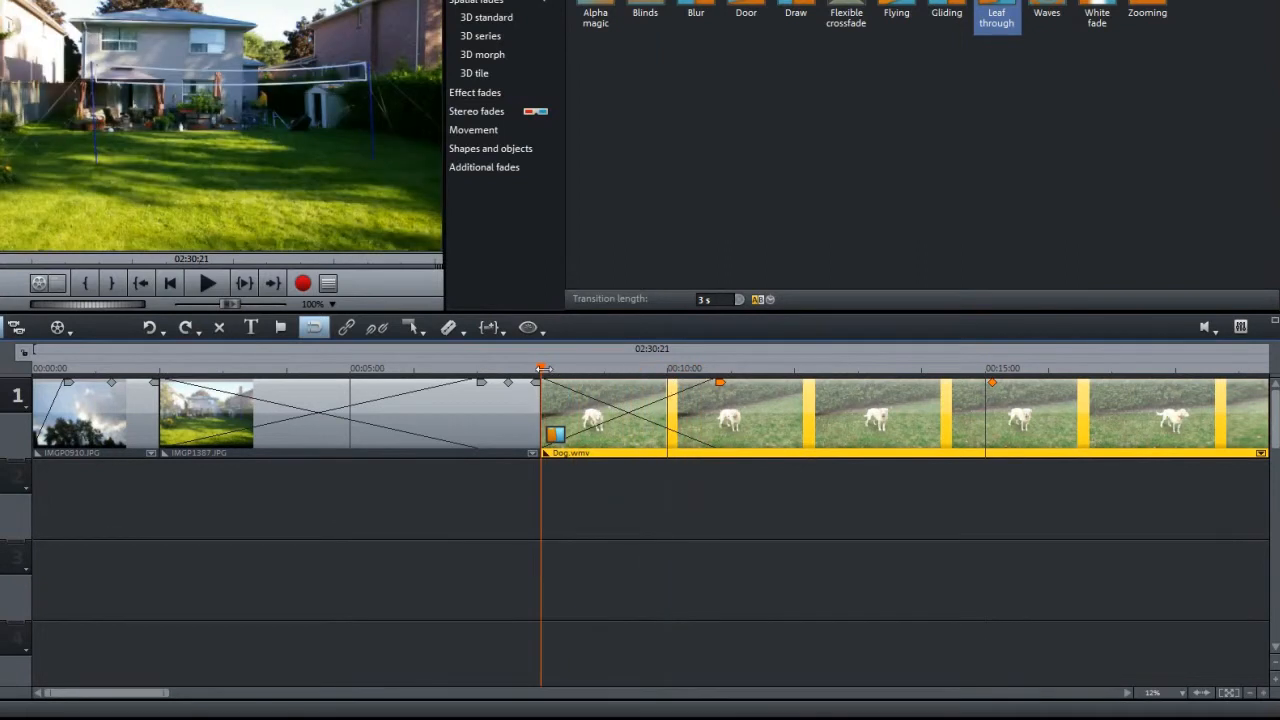
Shorten the Leaf through transition on Dog.wmv to 1 s and the Jumping dot transition on IMGP1387.JPG to 2 s.
left_click_drag(720, 382, 637, 389)
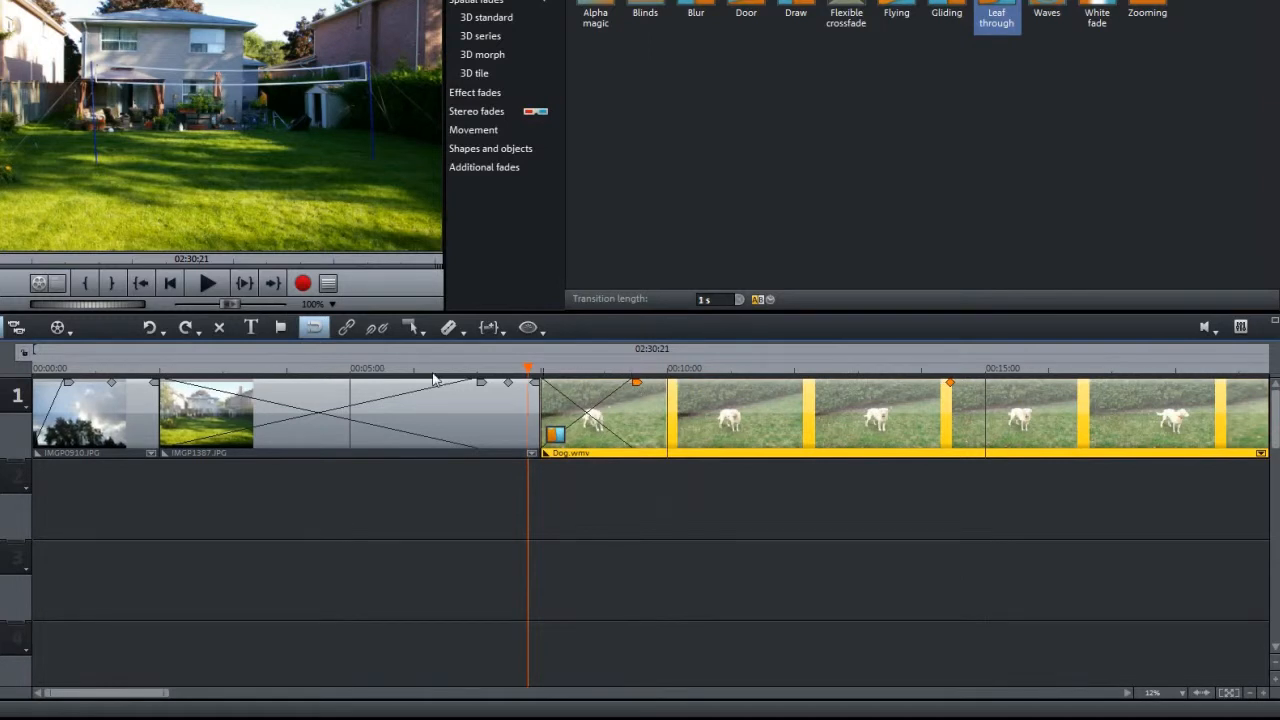
left_click_drag(484, 375, 277, 377)
left_click_drag(88, 375, 160, 372)
mouse_move(272, 375)
left_mouse_down()
mouse_move(391, 376)
mouse_move(275, 375)
left_mouse_up()
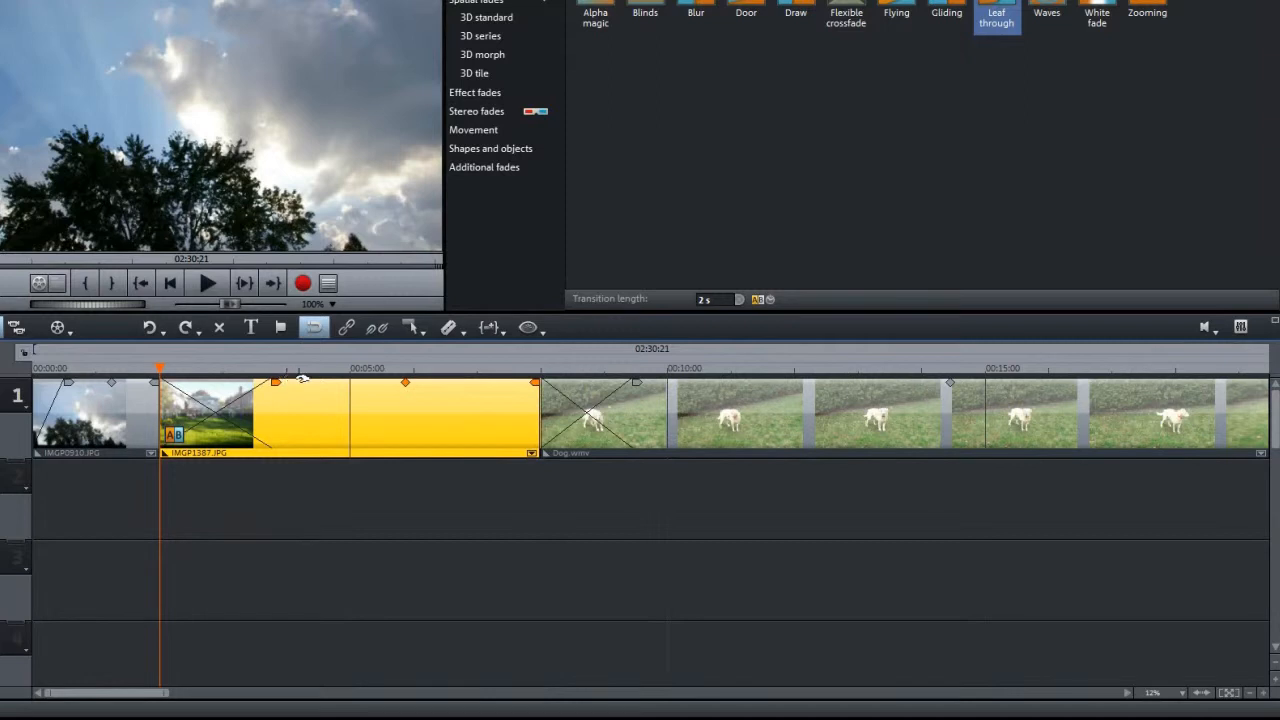
Shorten the Jumping dot transition at the start of IMGP1387.JPG to 1 s, and finally lengthen it to 3 s.
mouse_move(276, 384)
left_mouse_down()
mouse_move(348, 384)
mouse_move(255, 380)
left_mouse_up()
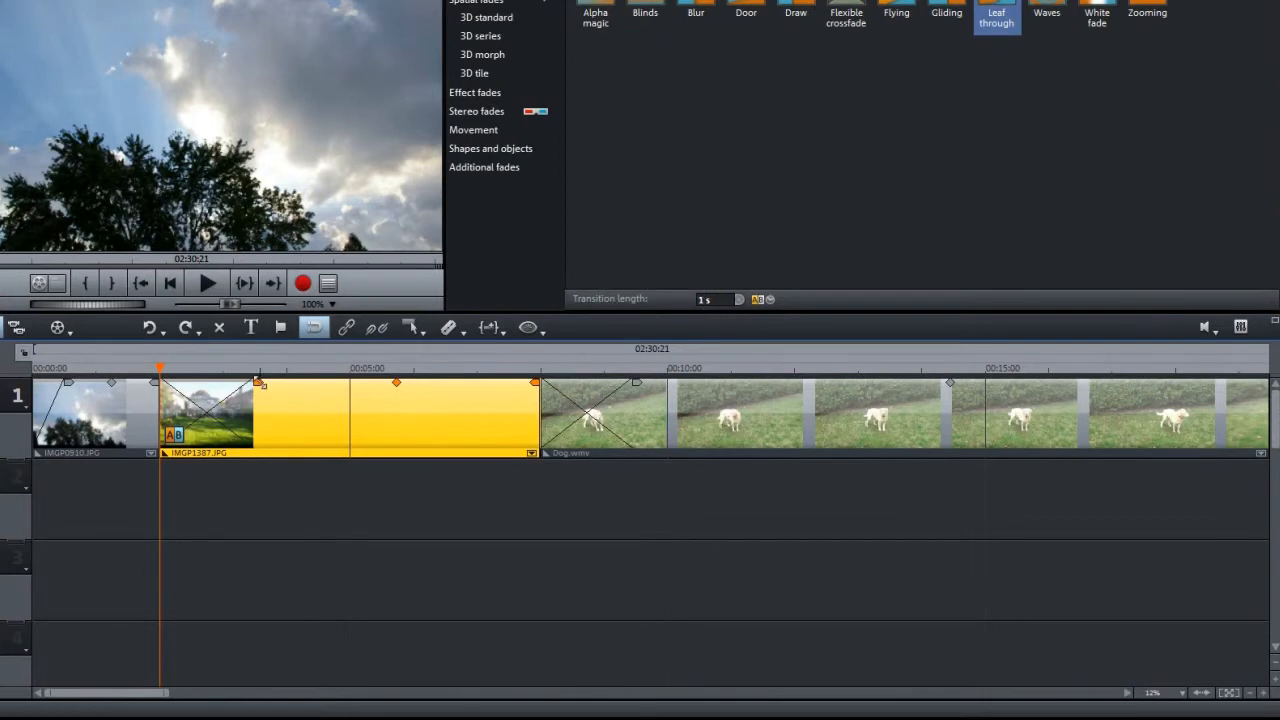
left_click_drag(258, 383, 360, 387)
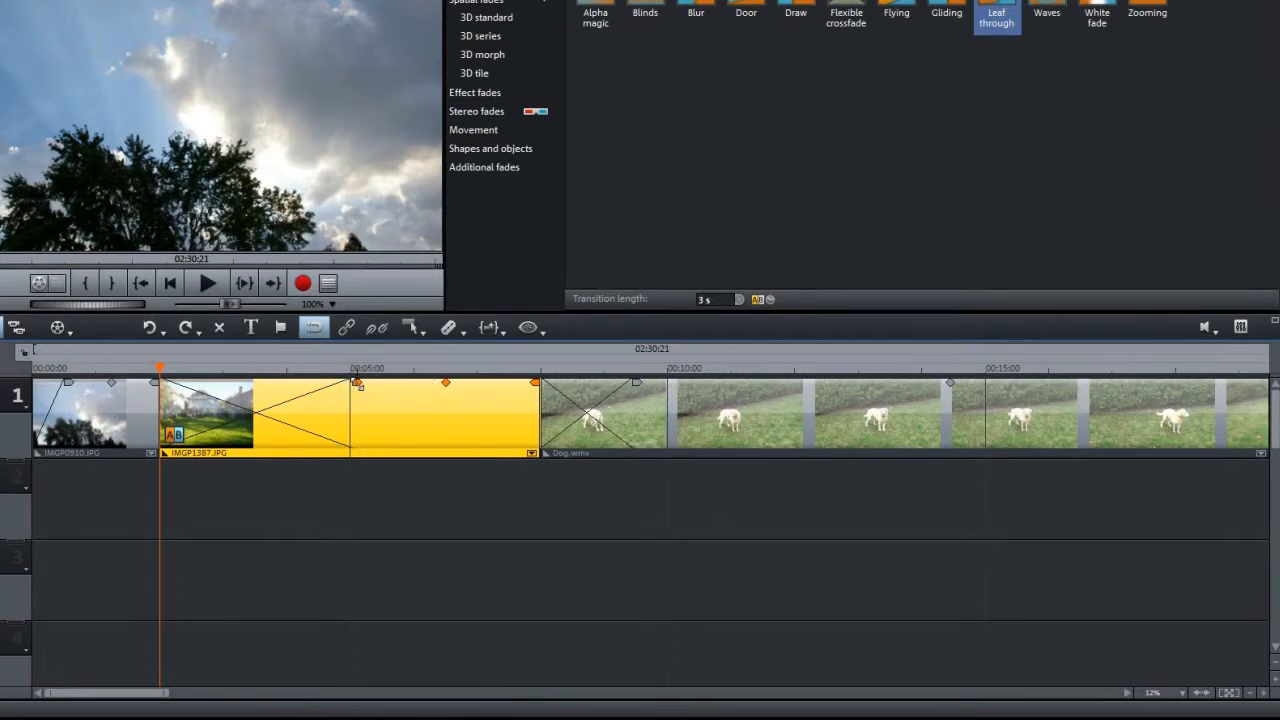
left_click_drag(358, 383, 342, 383)
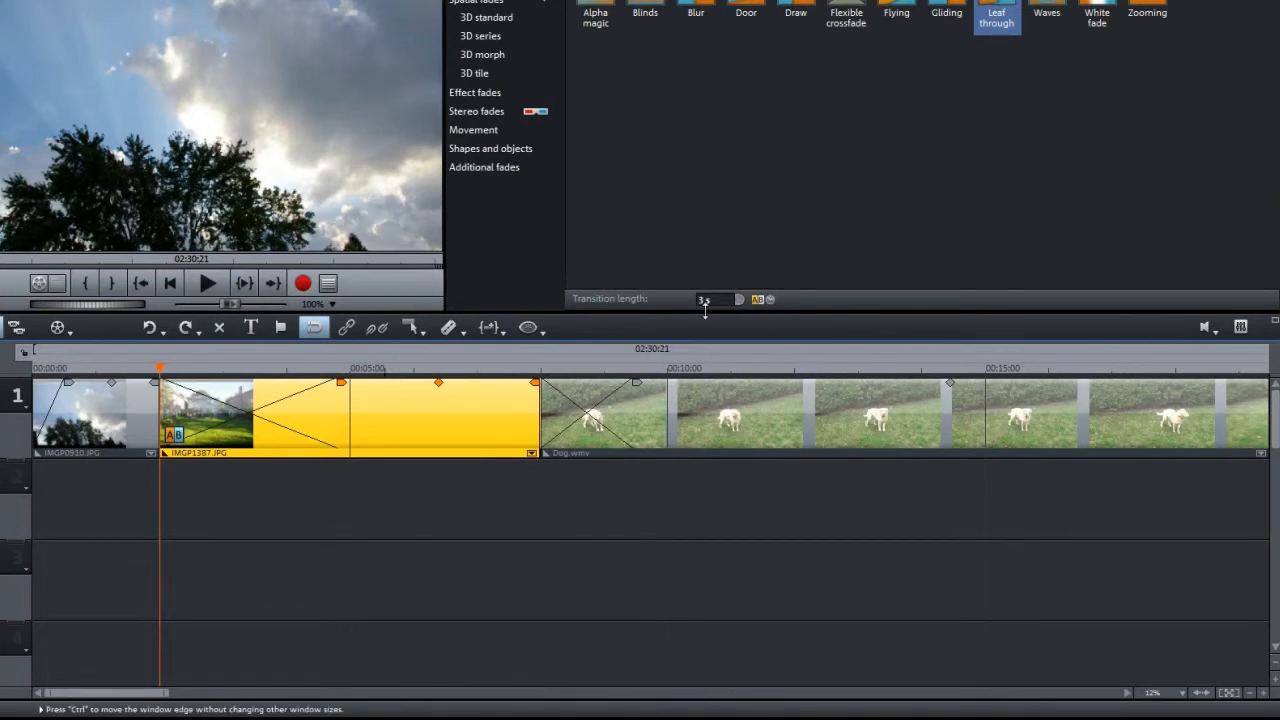
Overlap the start of Webinar1.wmv with the end of Dog.wmv to create a 2 s crossfade and scrub across it to preview it.
left_click_drag(140, 693, 275, 696)
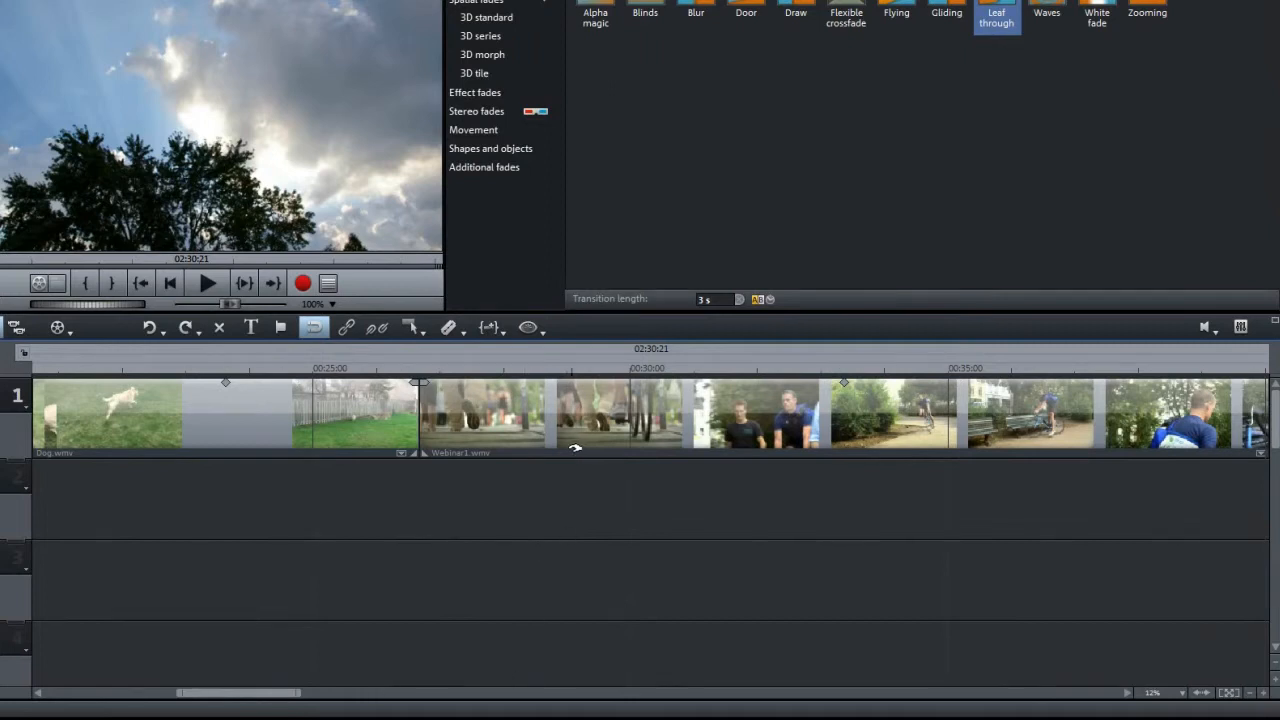
mouse_move(562, 416)
left_mouse_down()
mouse_move(642, 412)
mouse_move(455, 400)
left_mouse_up()
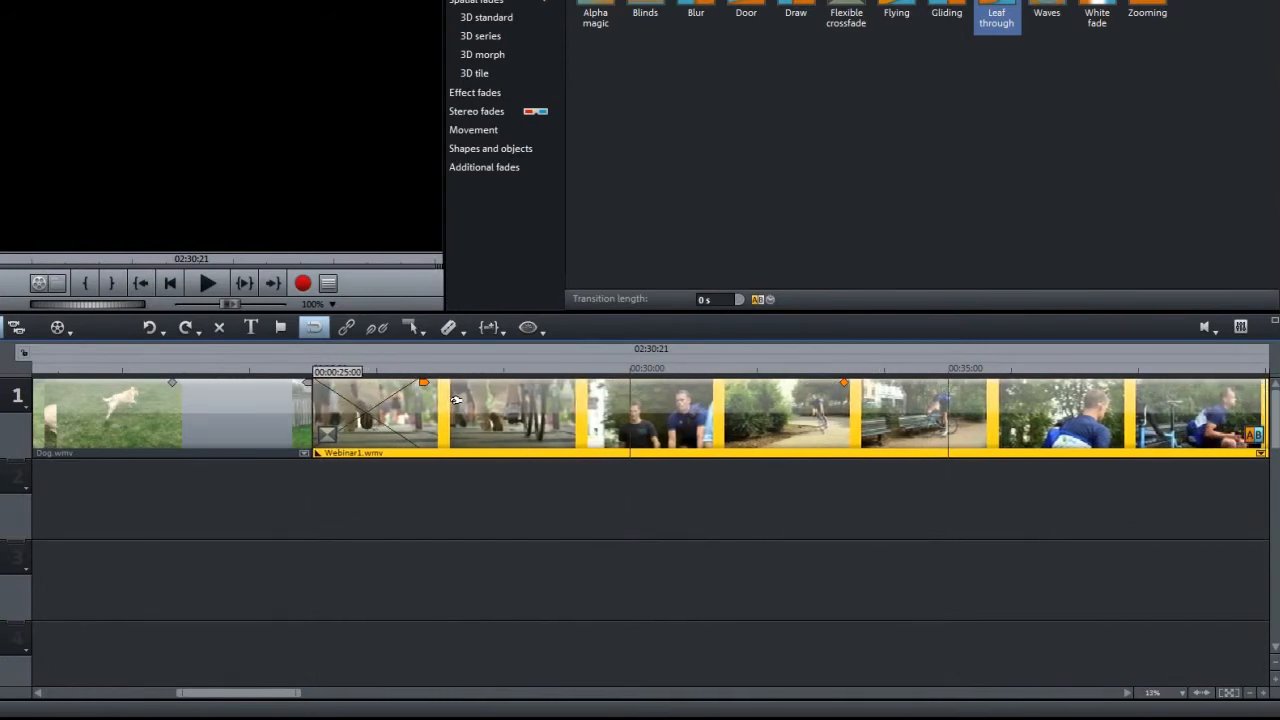
left_click_drag(455, 400, 455, 400)
left_click_drag(273, 376, 298, 387)
left_click_drag(338, 388, 352, 388)
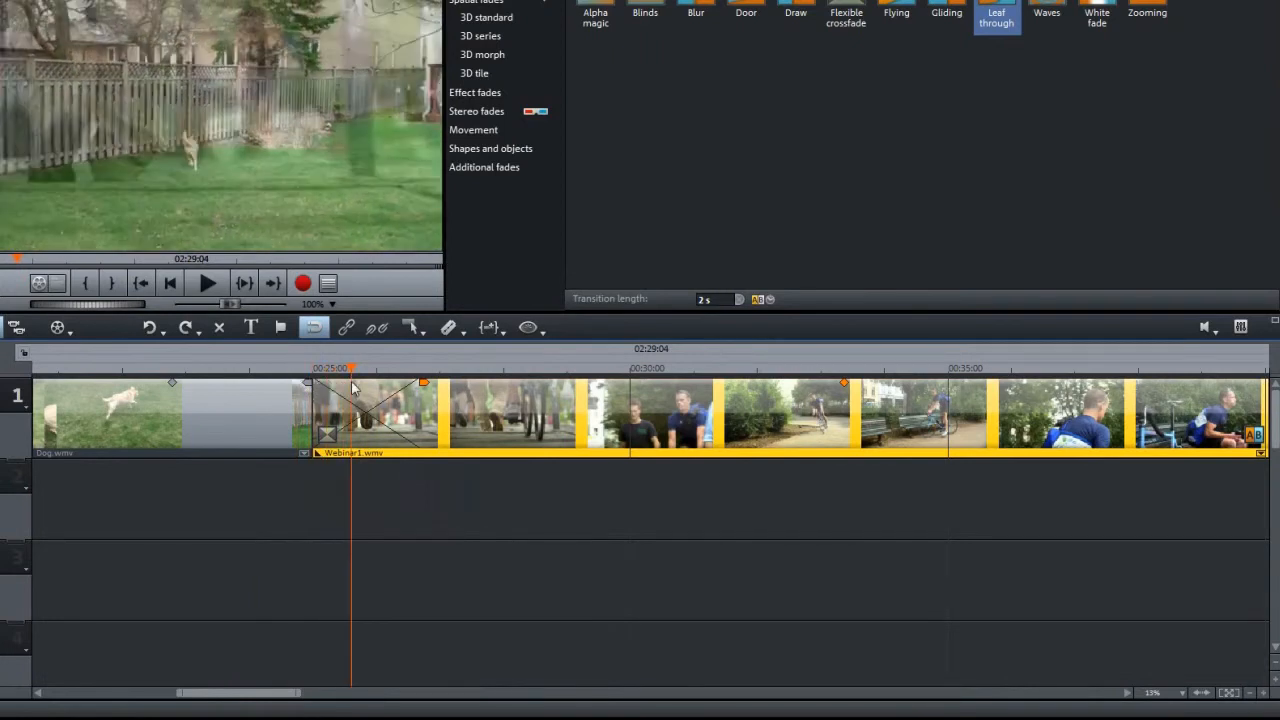
Add a 2 s fade-out at the end of Webinar1.wmv and move the playhead into it to preview it.
left_click_drag(265, 690, 357, 690)
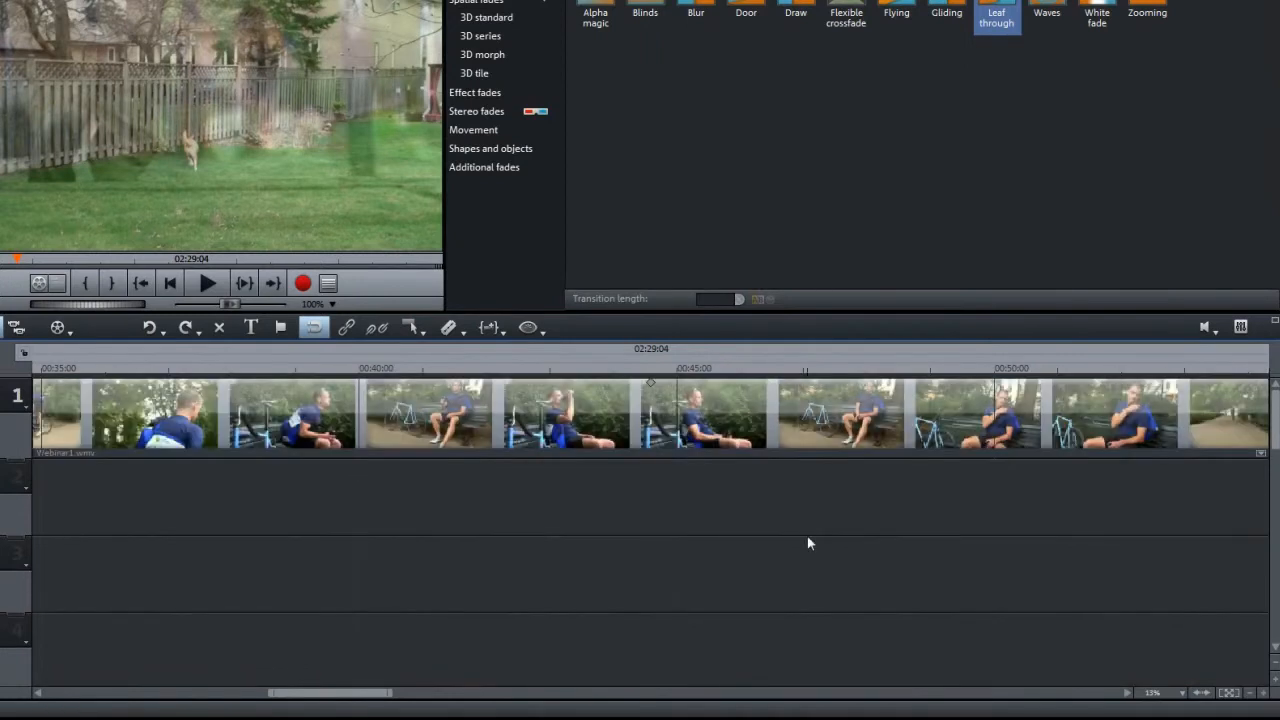
left_click_drag(297, 692, 938, 707)
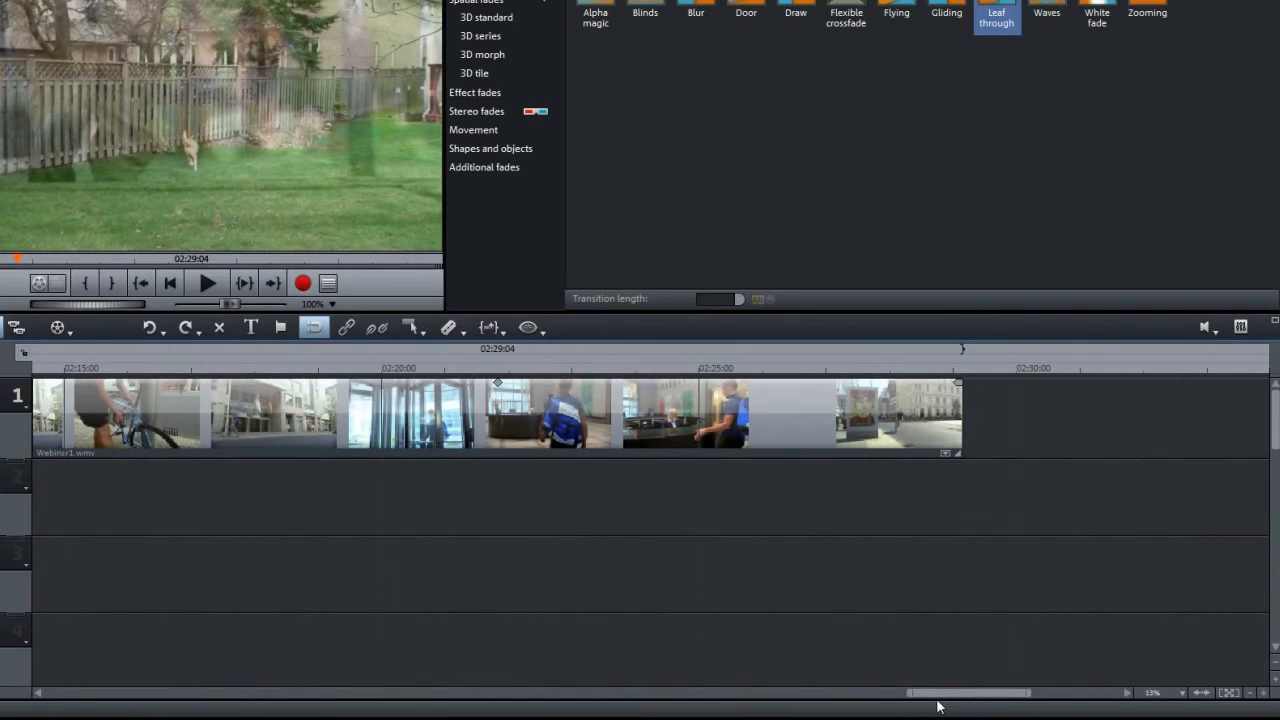
left_click(957, 385)
left_click(813, 369)
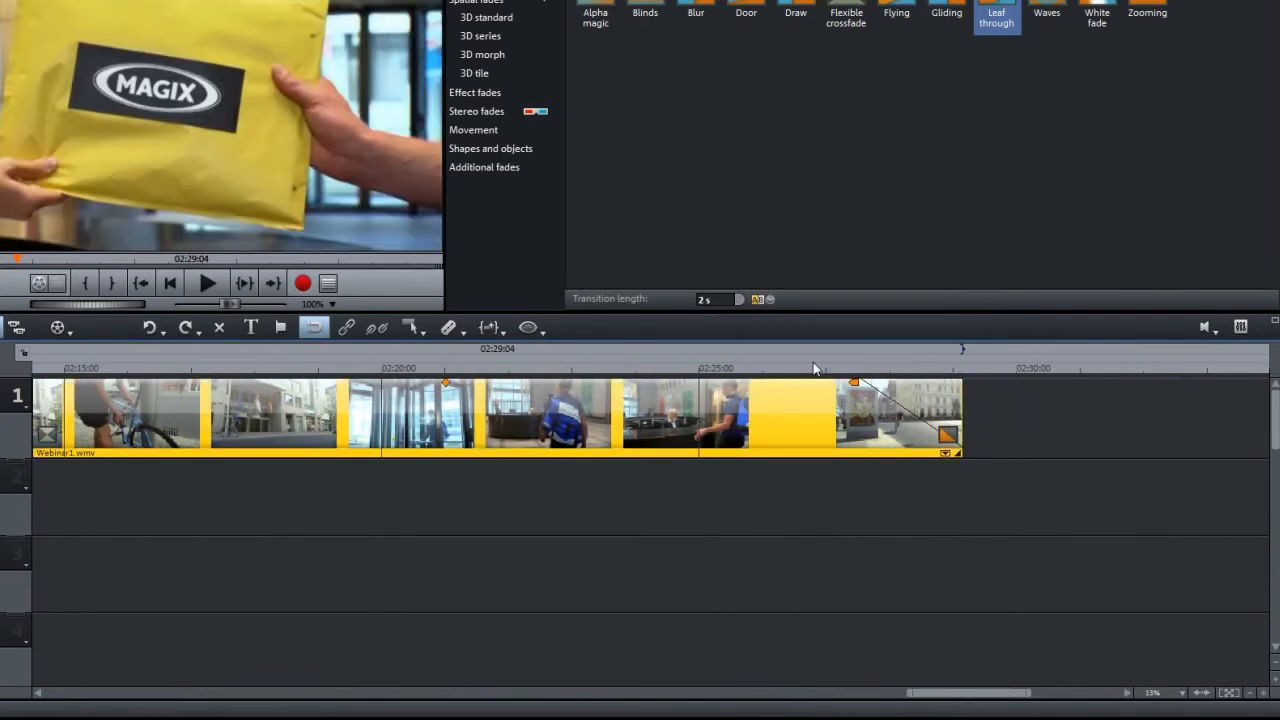
left_click_drag(914, 386, 874, 375)
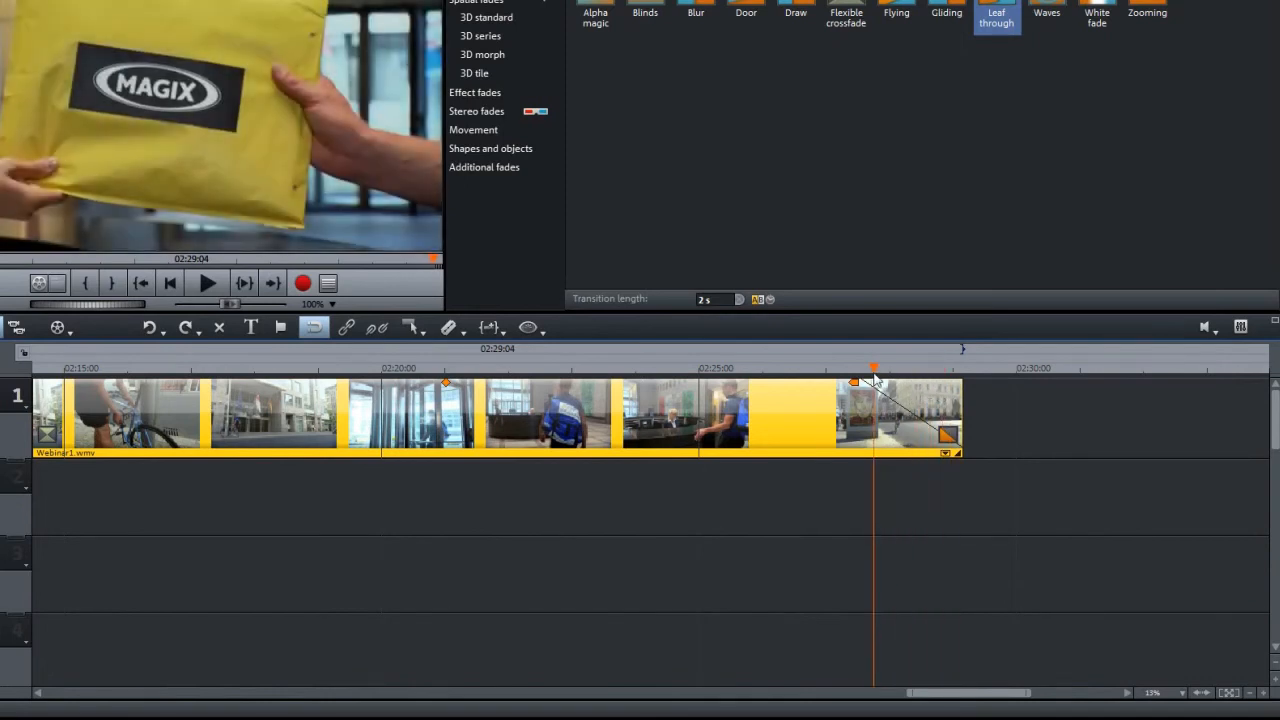